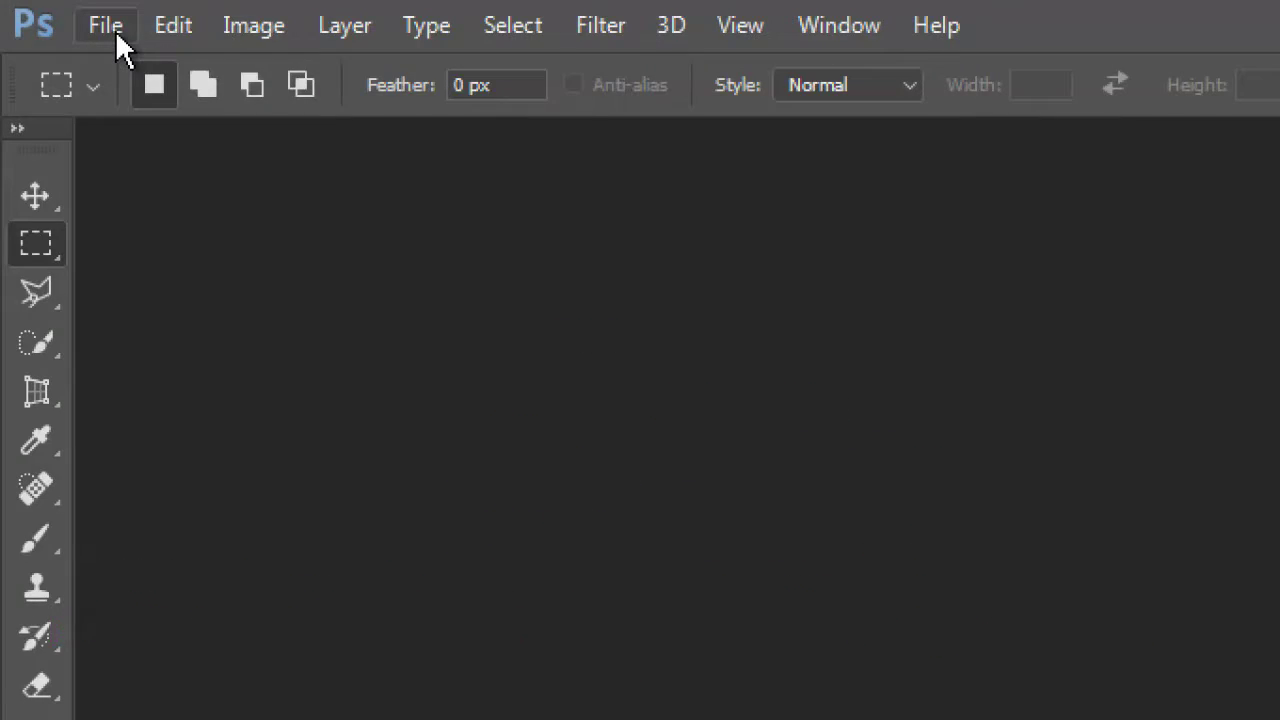
Open the business-suit photo via File > Open
click(56, 14)
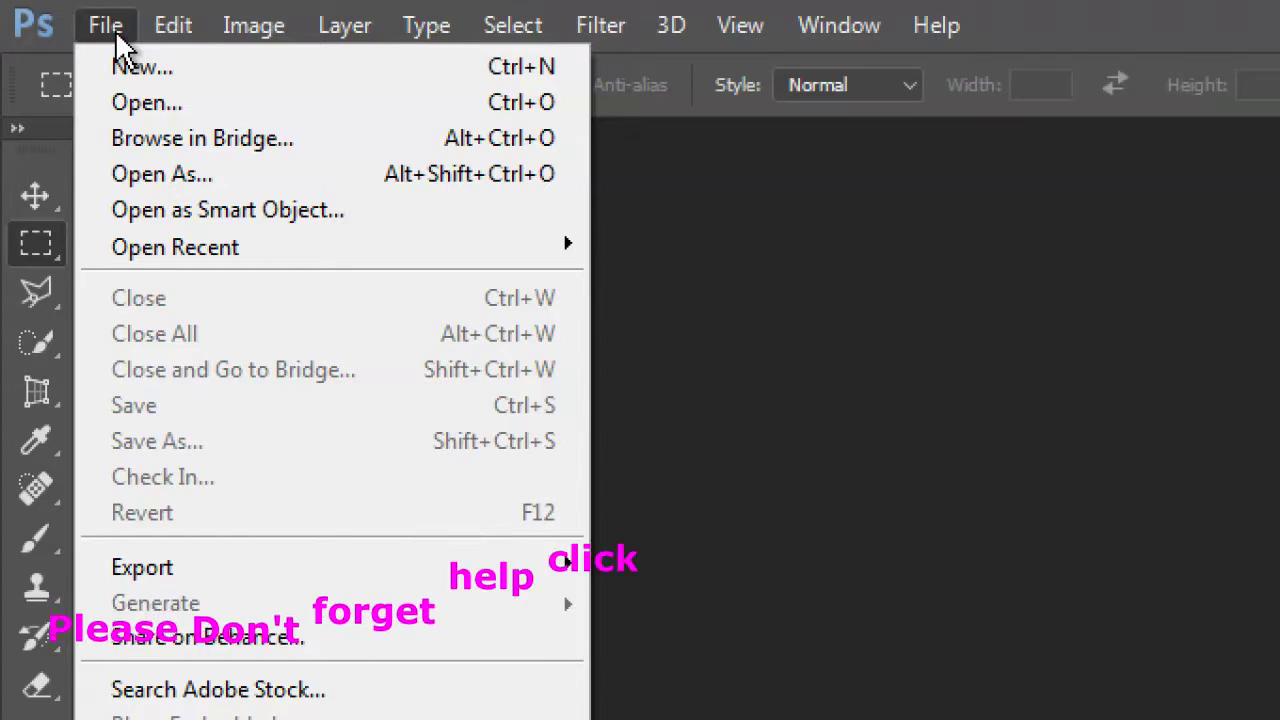
click(146, 102)
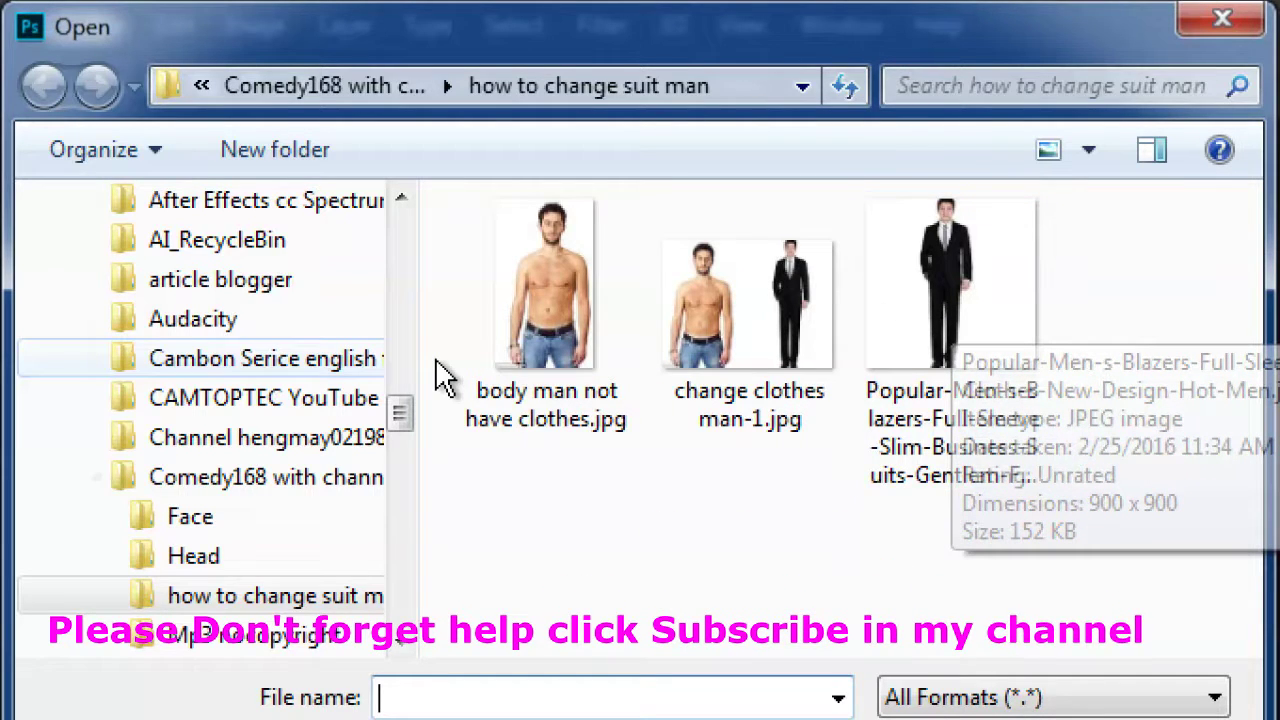
click(960, 300)
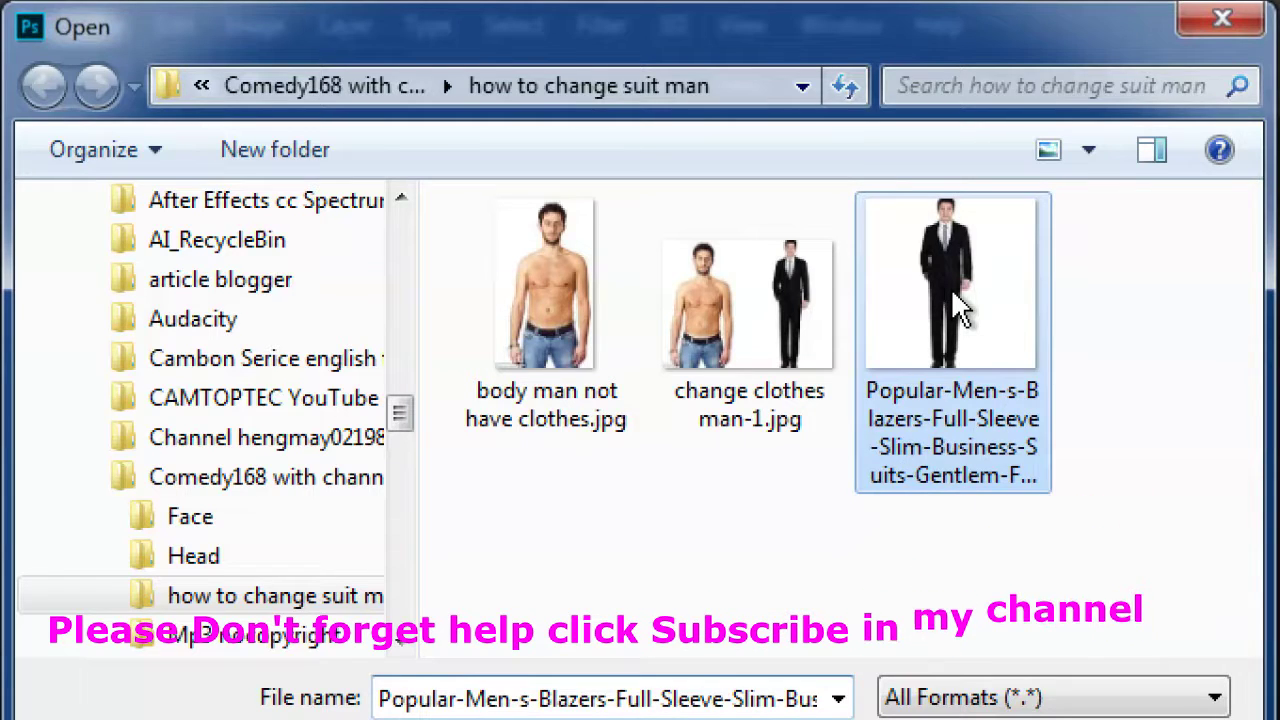
double_click(960, 300)
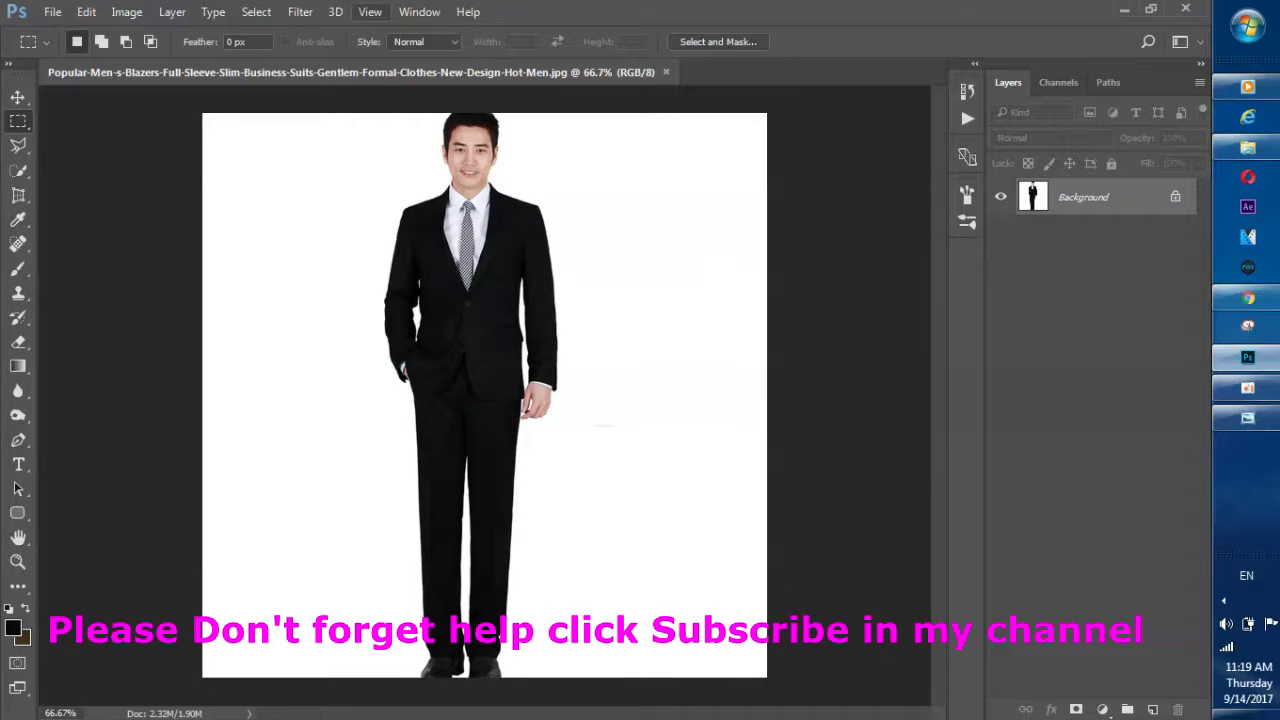
Open body man not have clothes.jpg and float it in its own window
click(52, 12)
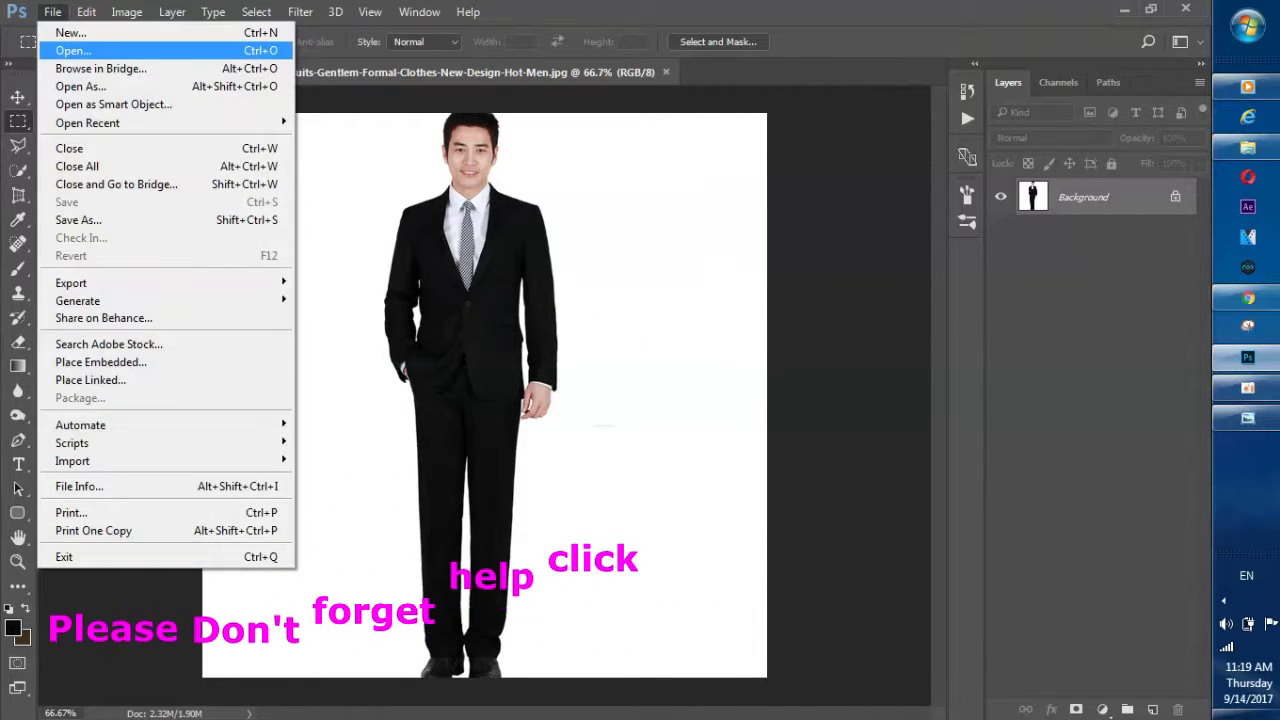
click(45, 49)
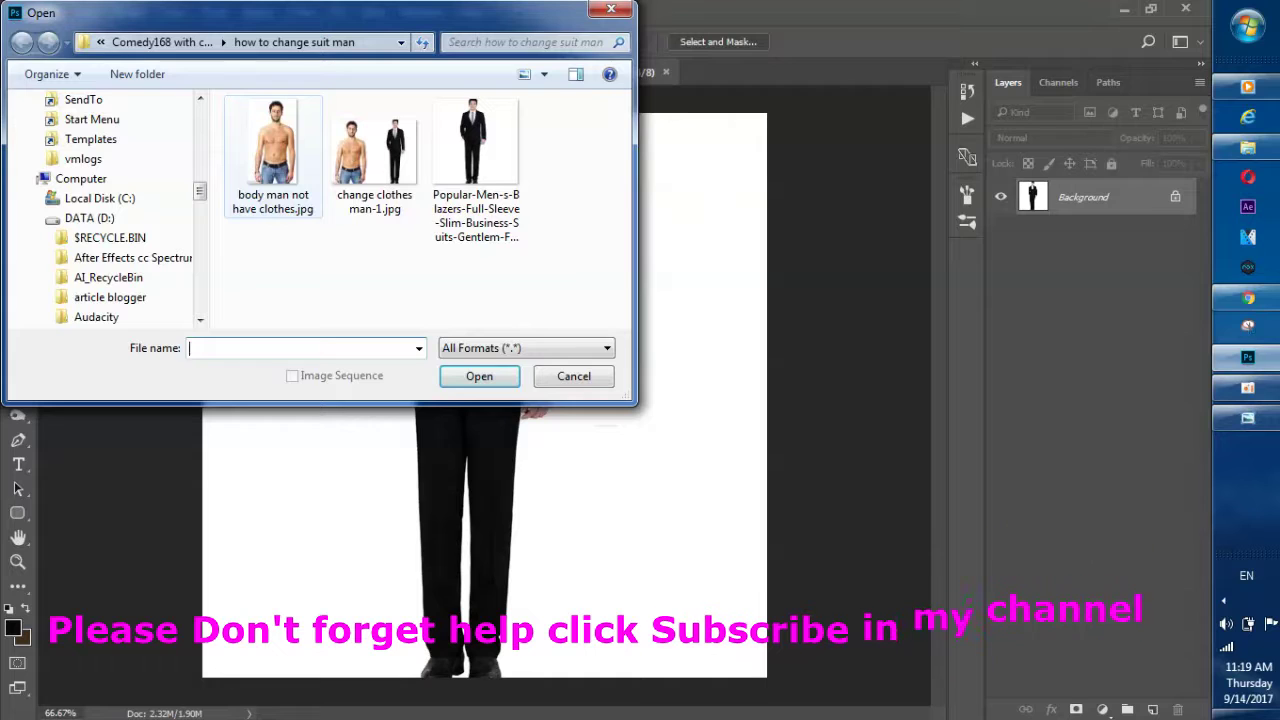
click(273, 150)
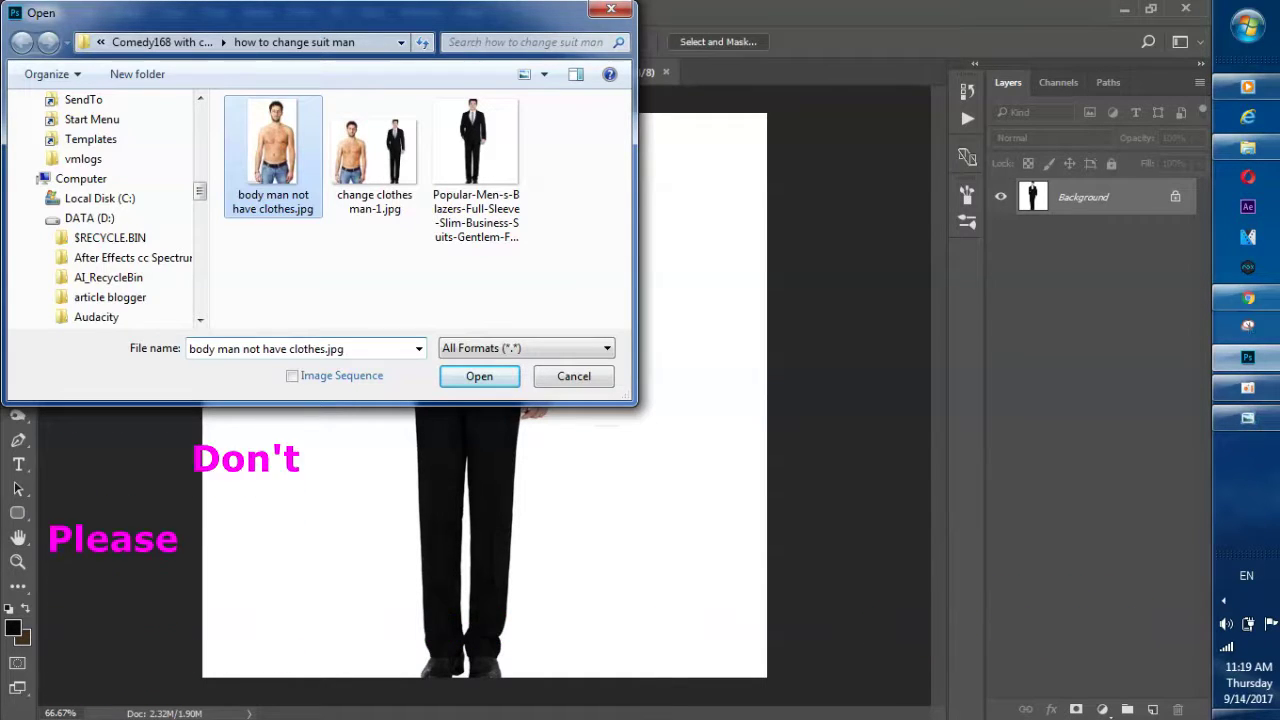
click(479, 376)
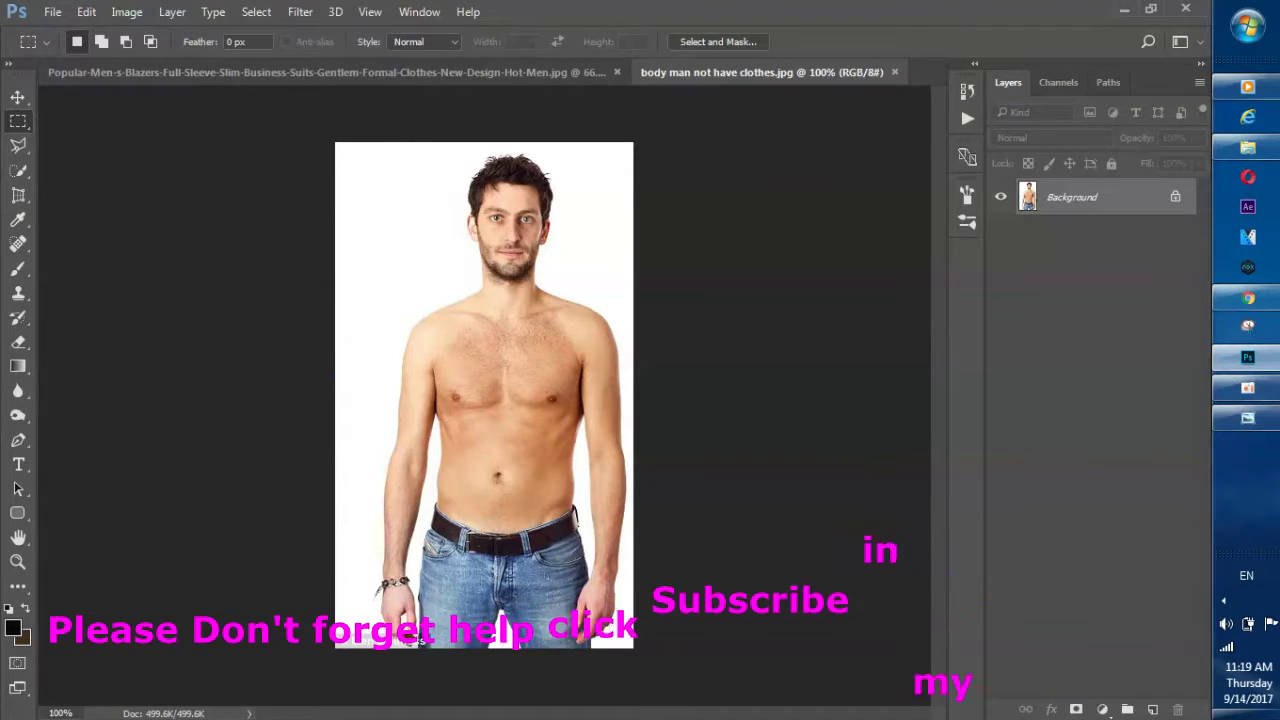
mouse_move(762, 72)
mouse_down()
mouse_move(701, 188)
mouse_move(276, 214)
mouse_up()
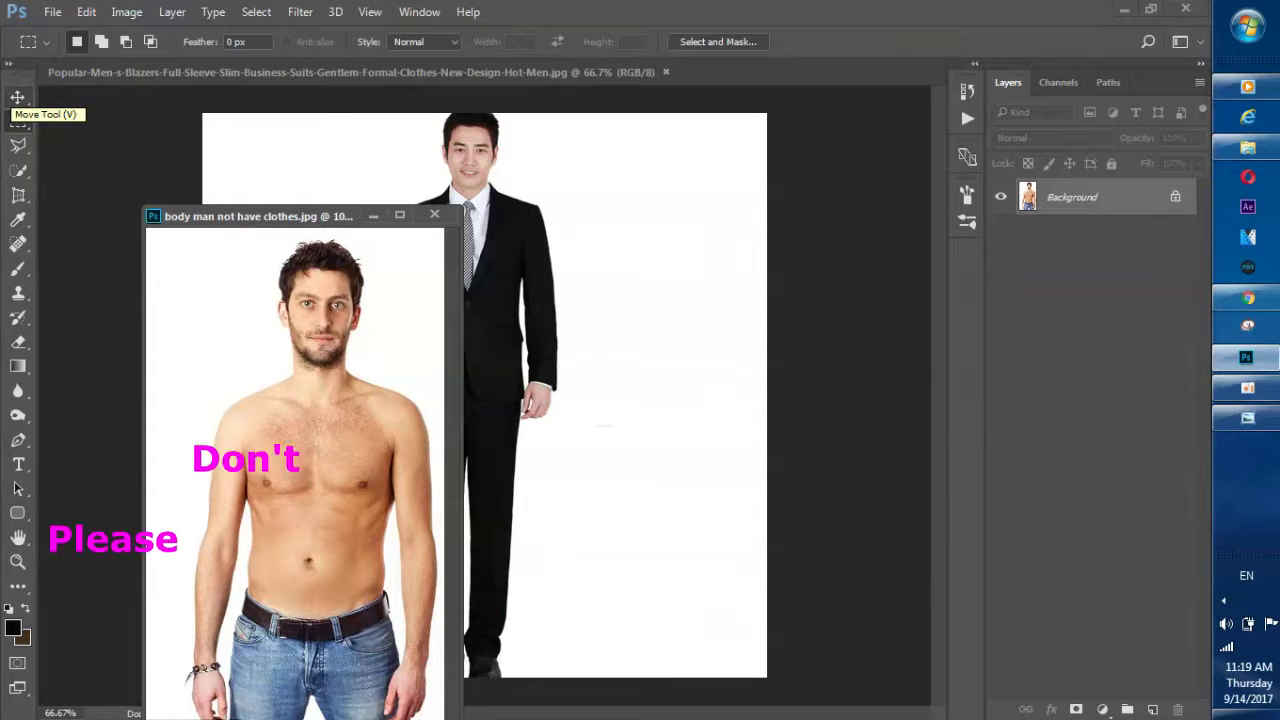
Copy the shirtless man into the suit photo as Layer 1, positioned over the suited figure
click(17, 97)
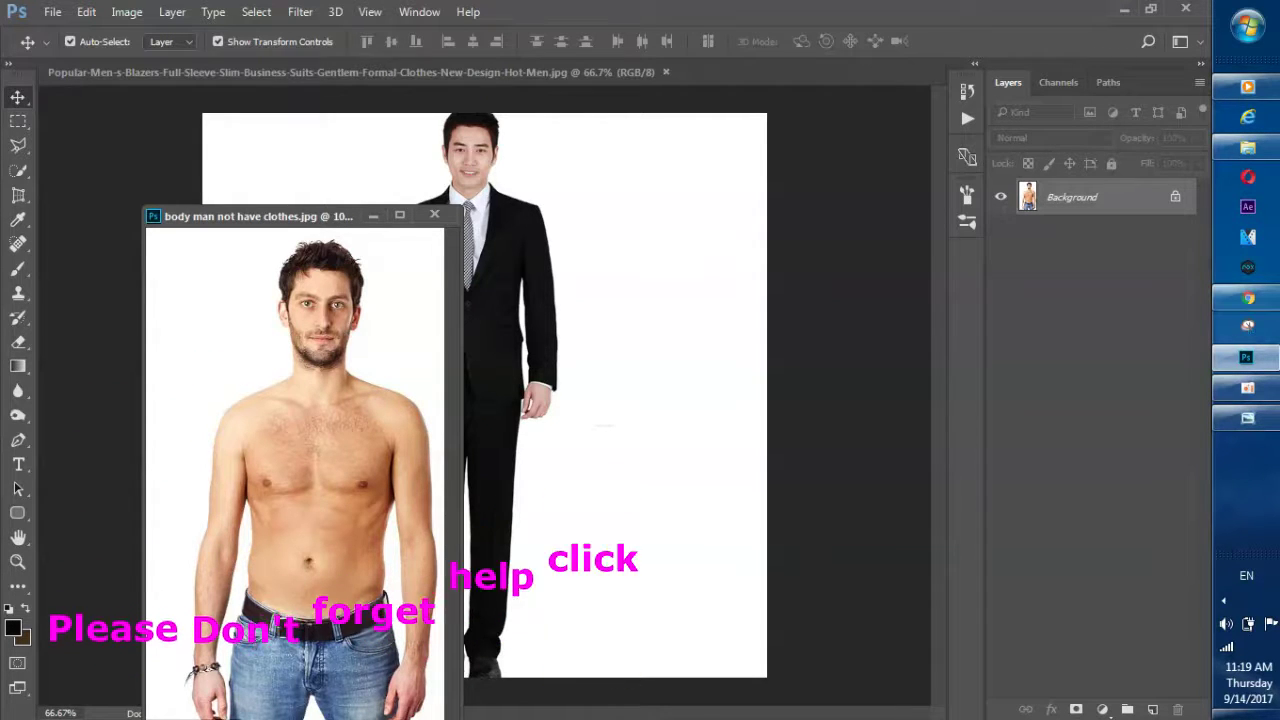
drag(300, 450, 655, 325)
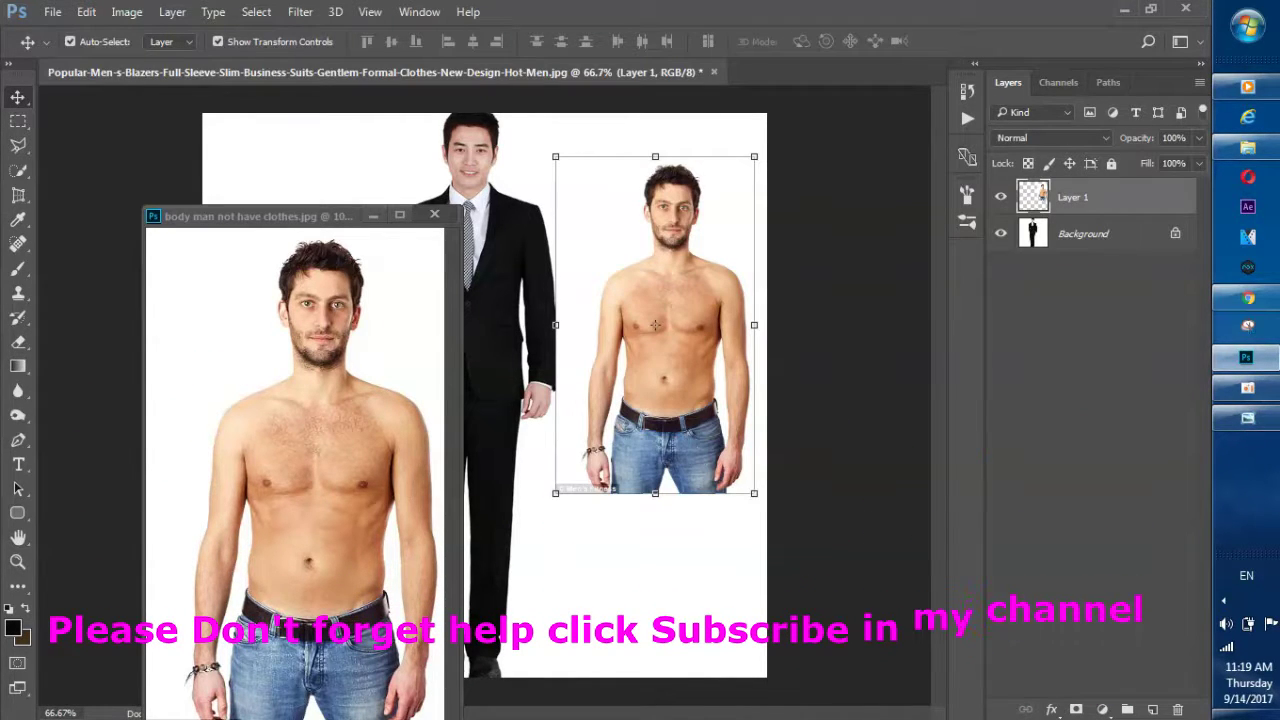
drag(655, 325, 456, 325)
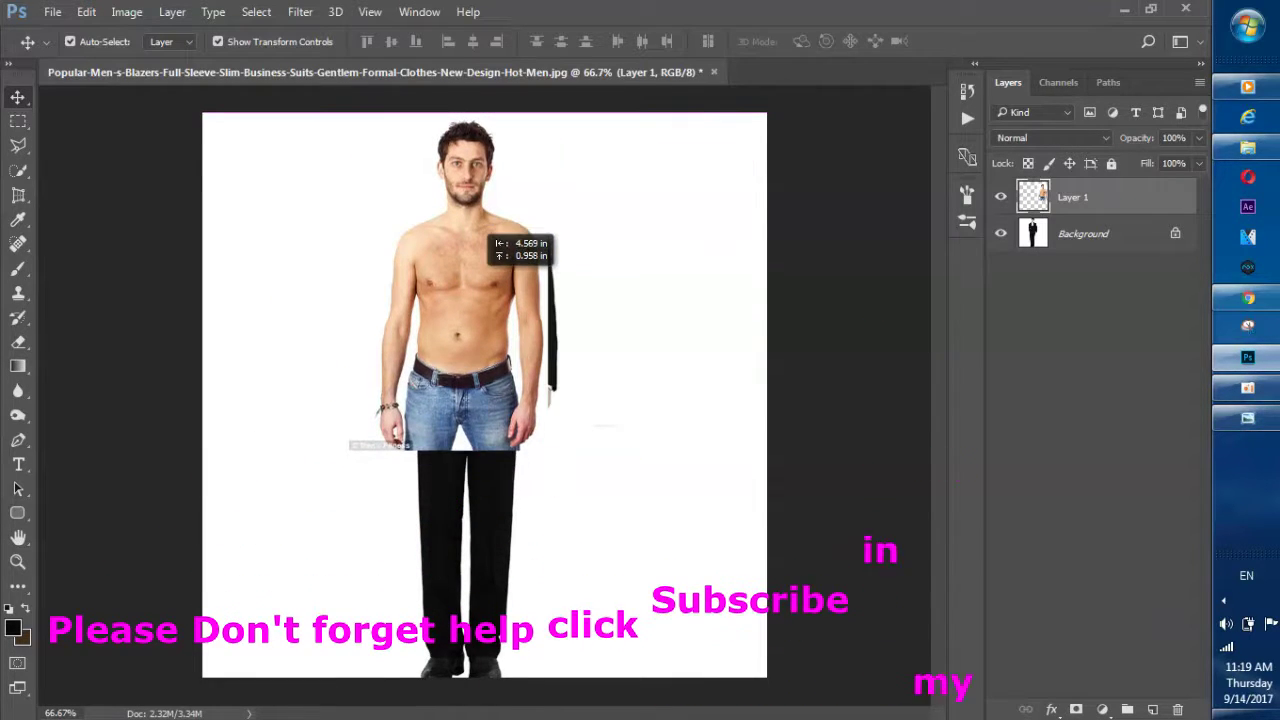
mouse_move(480, 262)
mouse_down()
mouse_move(475, 325)
mouse_move(485, 219)
mouse_up()
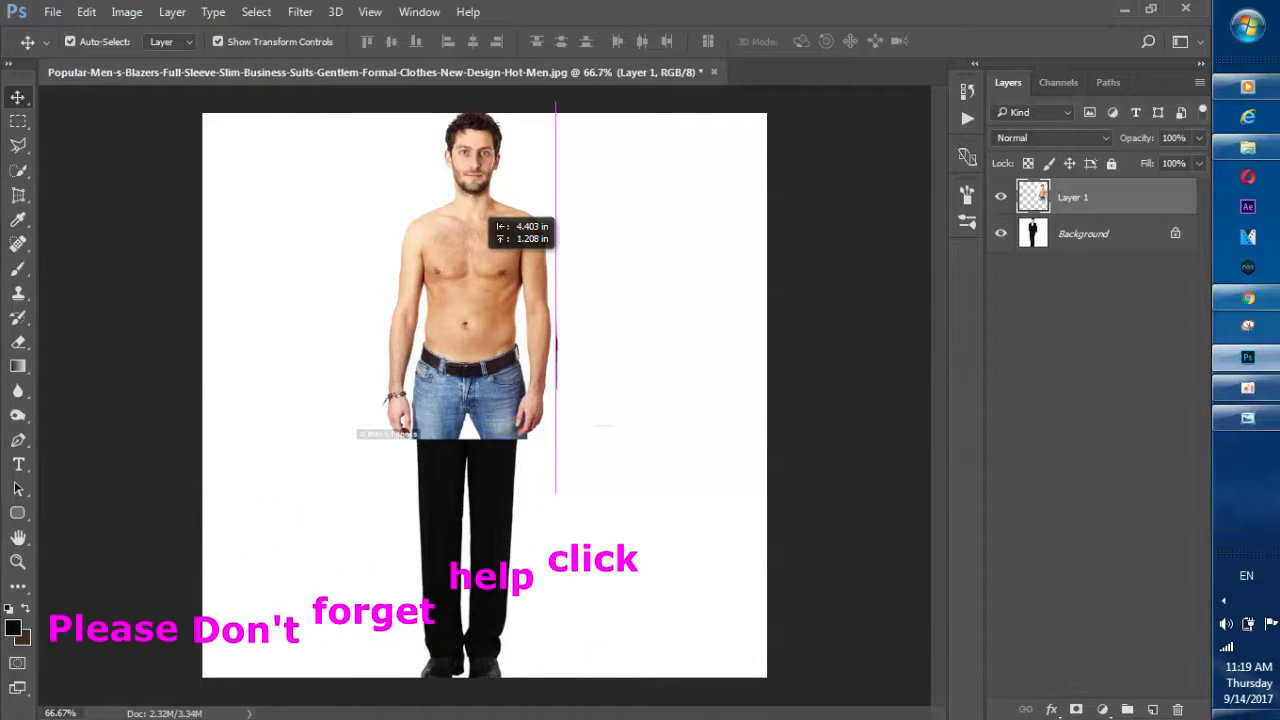
drag(485, 219, 473, 224)
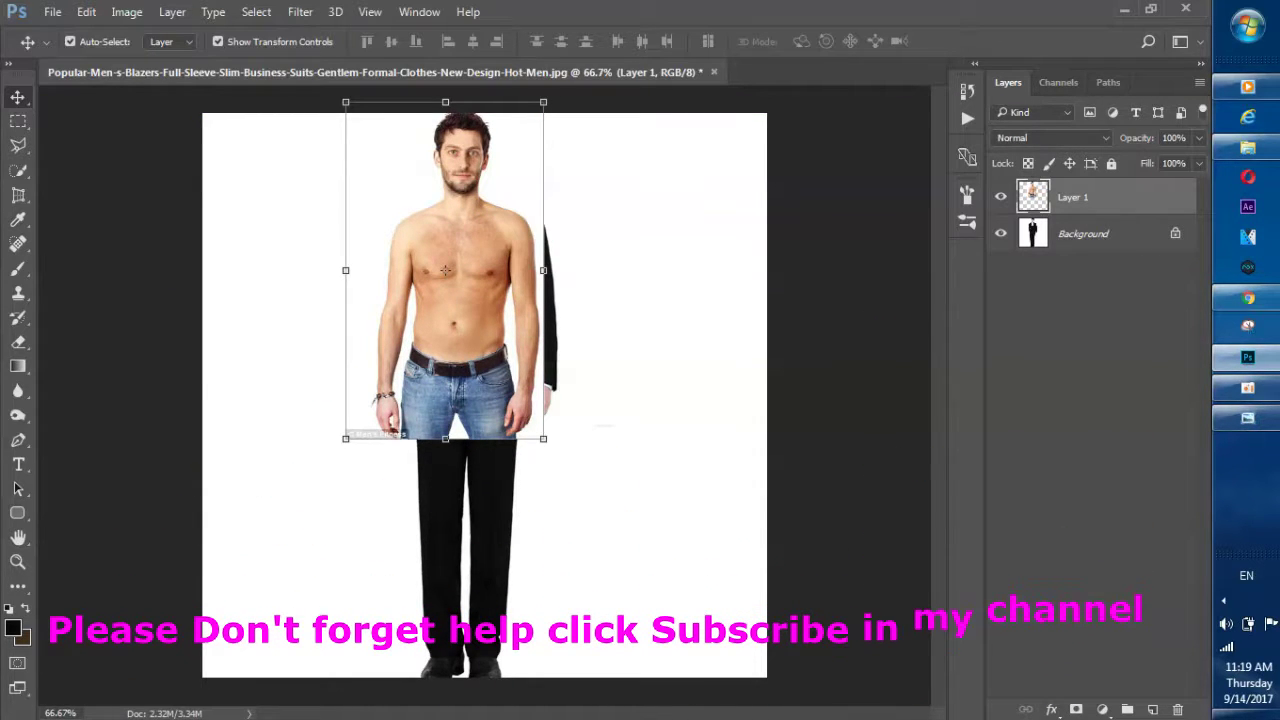
Lower Layer 1 to 57% opacity and align the man's head with the suited man's
mouse_move(1199, 137)
mouse_down()
mouse_move(1191, 161)
mouse_move(1159, 161)
mouse_up()
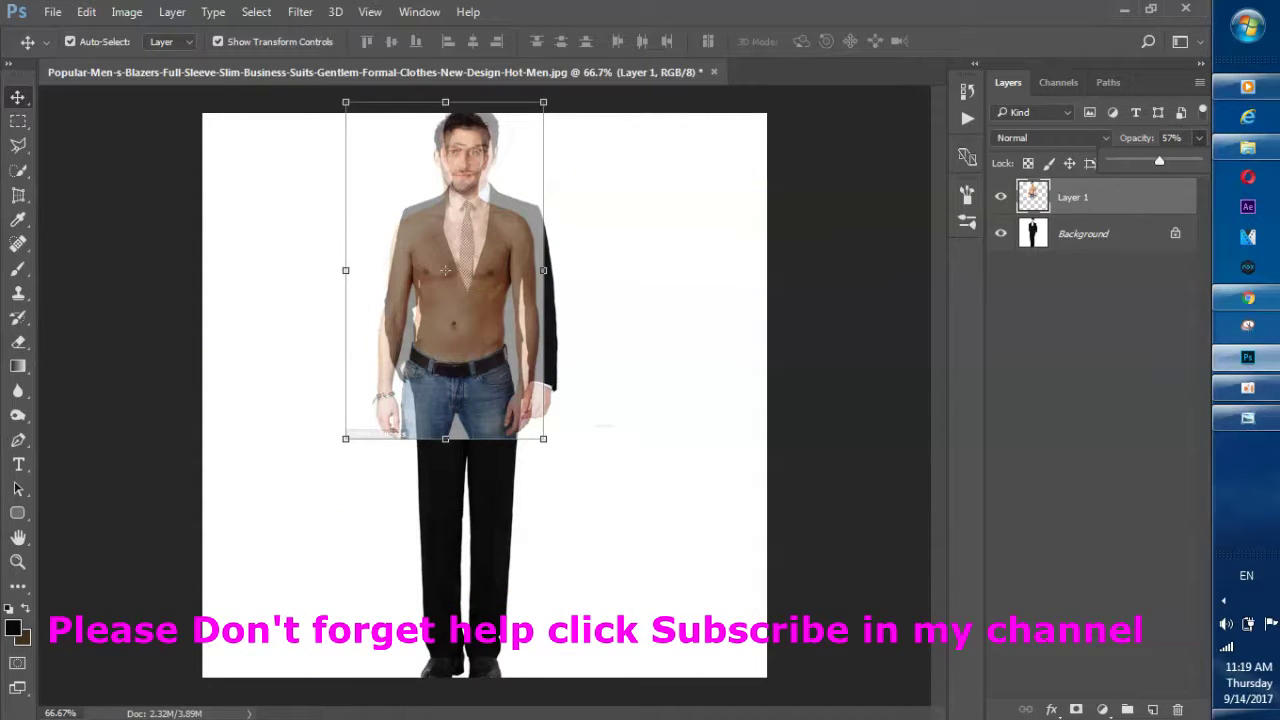
mouse_move(481, 184)
mouse_down()
mouse_move(488, 196)
mouse_move(523, 172)
mouse_up()
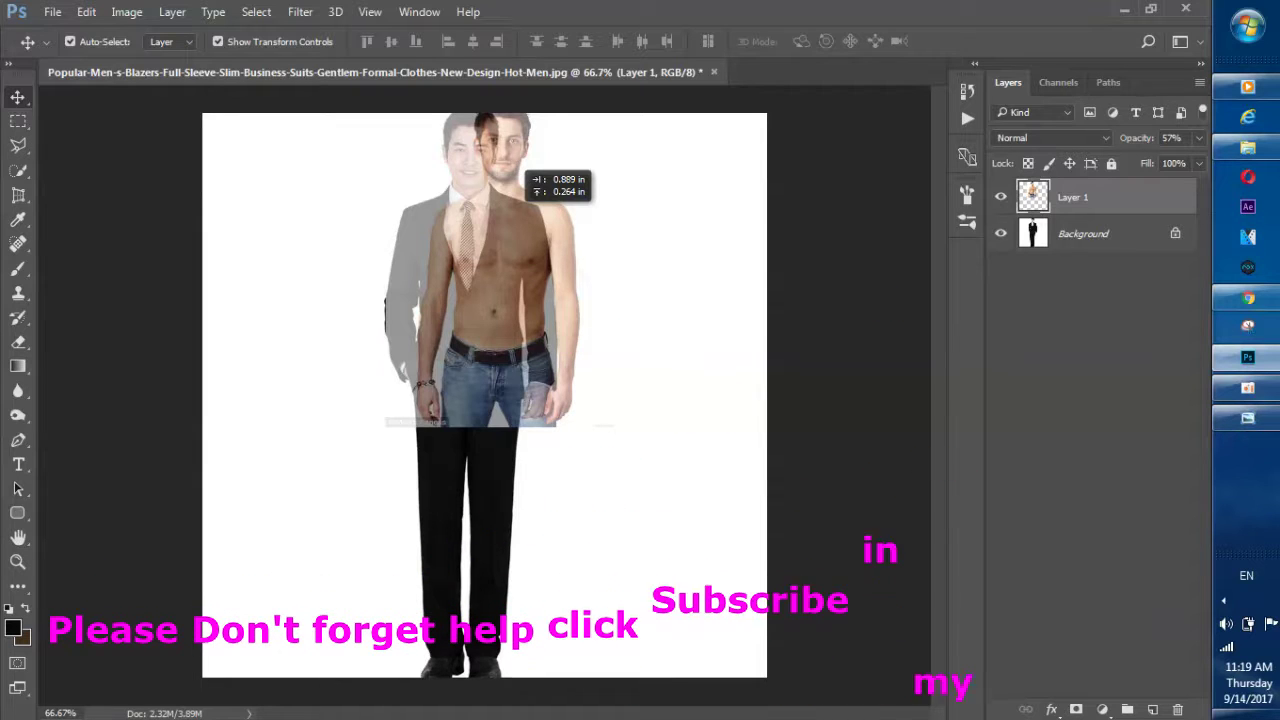
drag(523, 172, 488, 175)
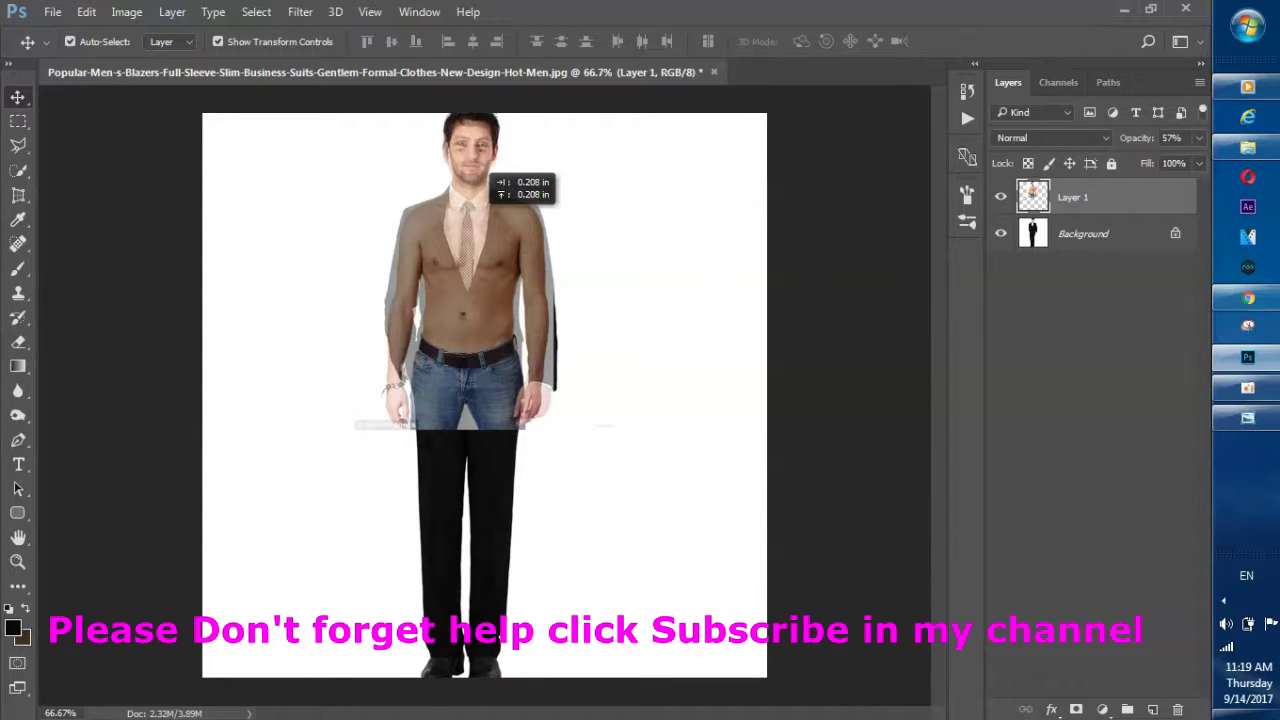
drag(488, 175, 488, 175)
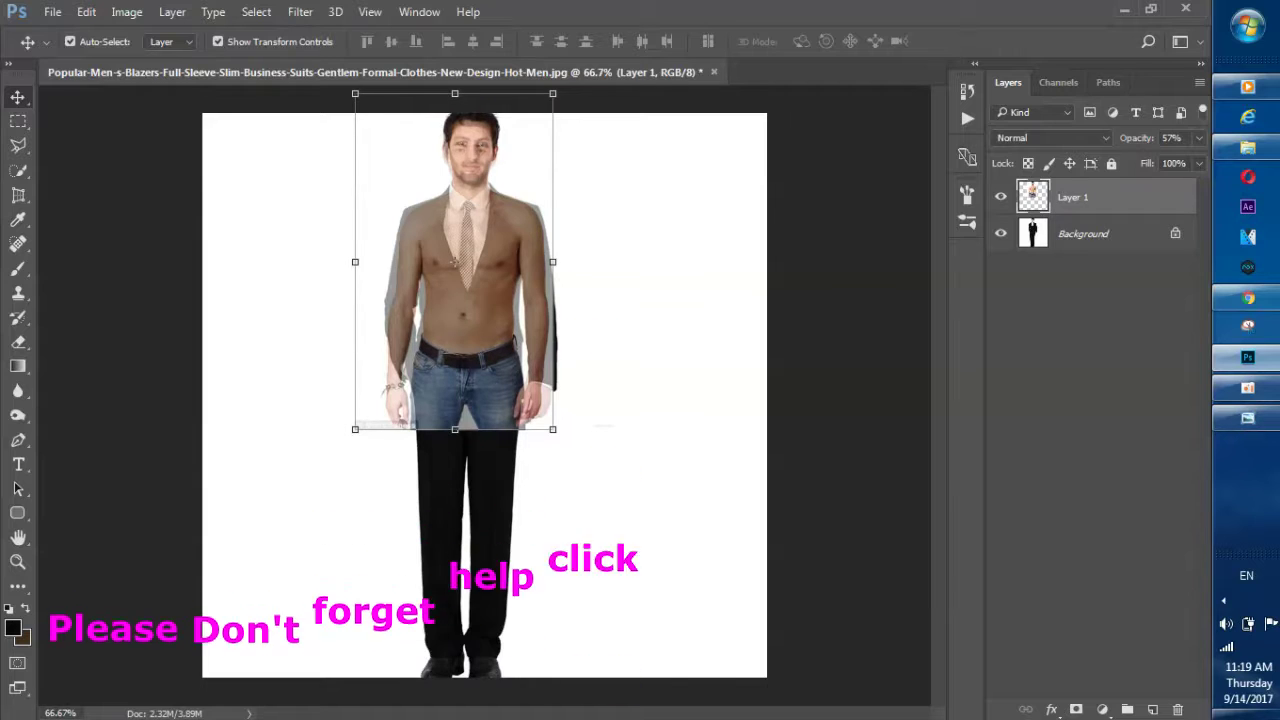
Nudge Layer 1 left and scale it to about 97% height with Free Transform
key(Left)
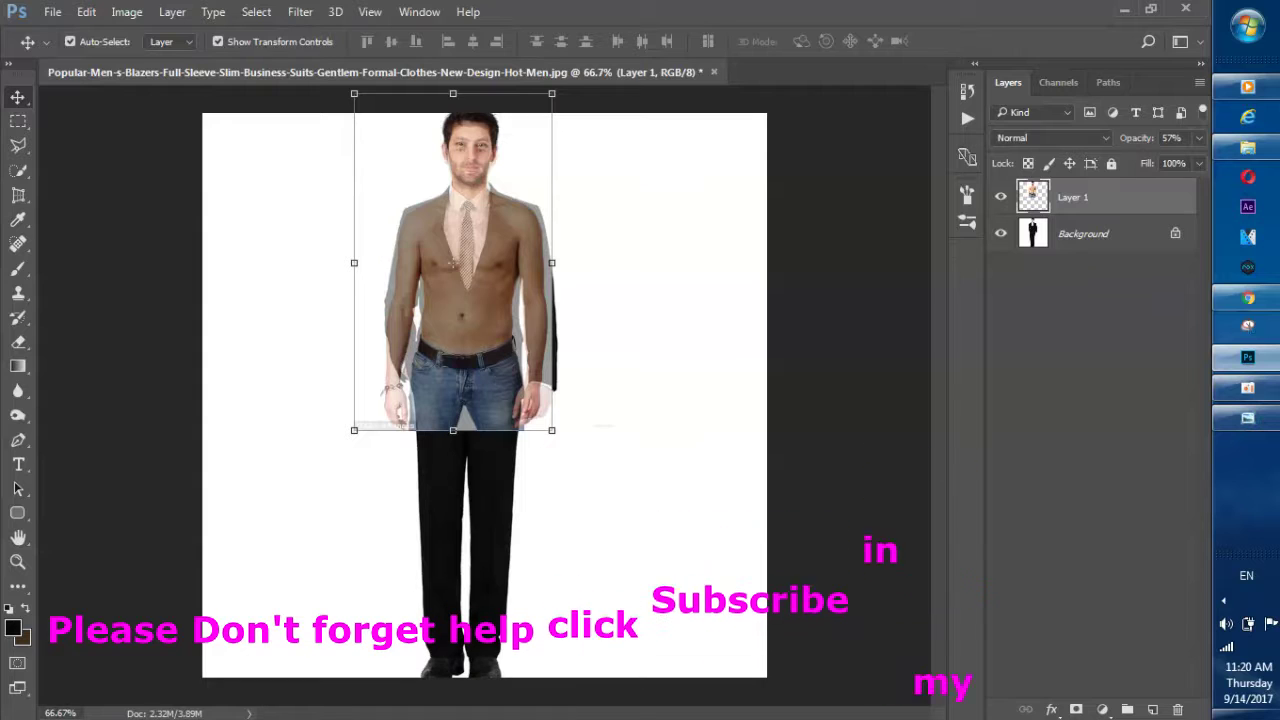
drag(453, 430, 453, 420)
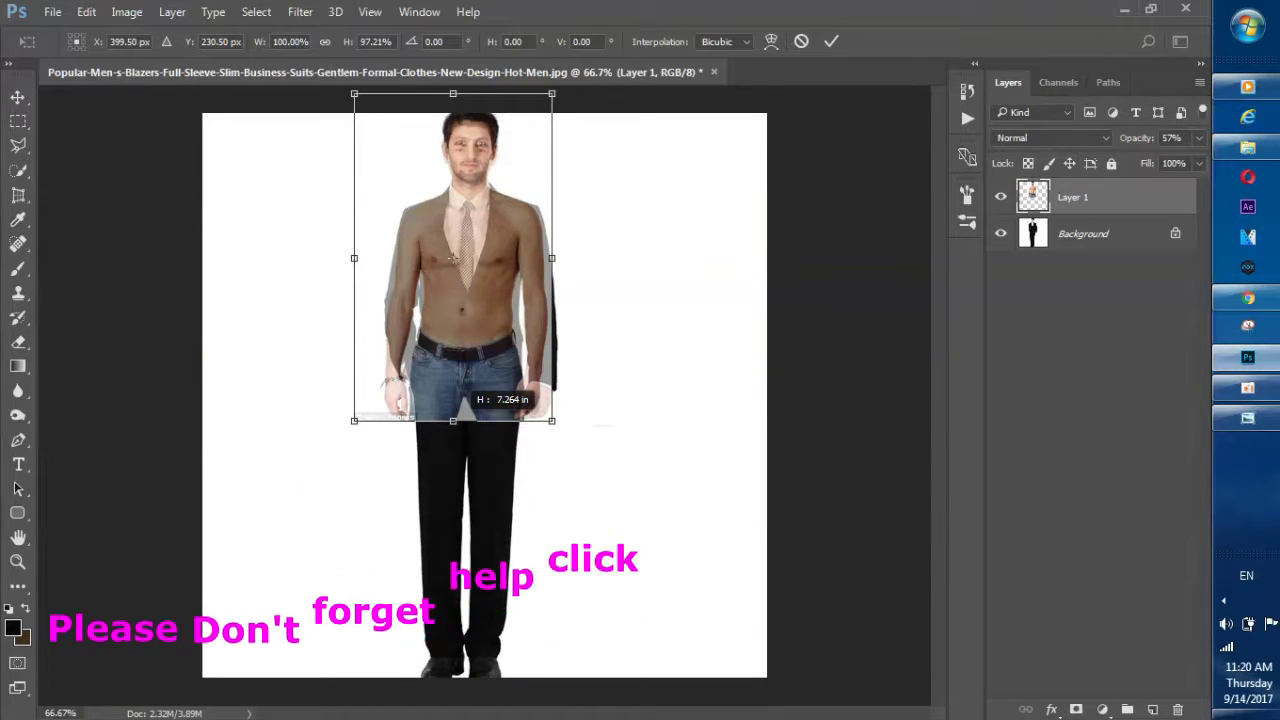
drag(453, 420, 453, 447)
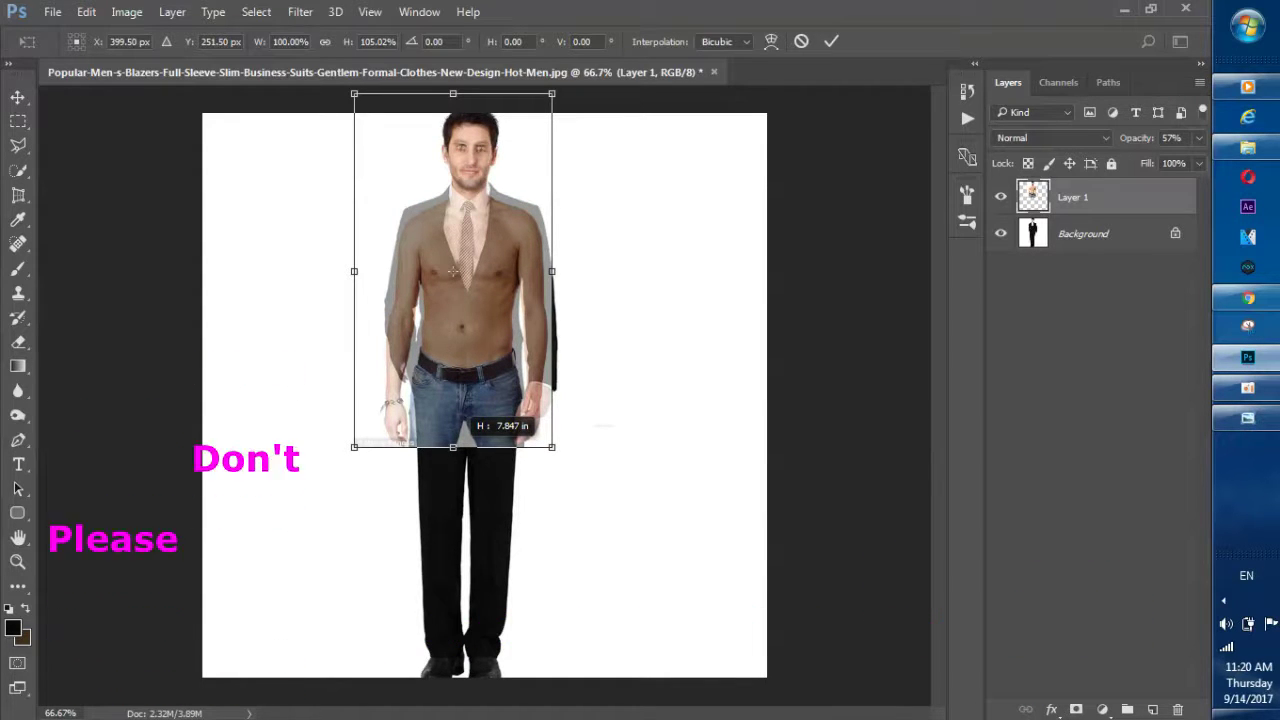
drag(453, 447, 453, 420)
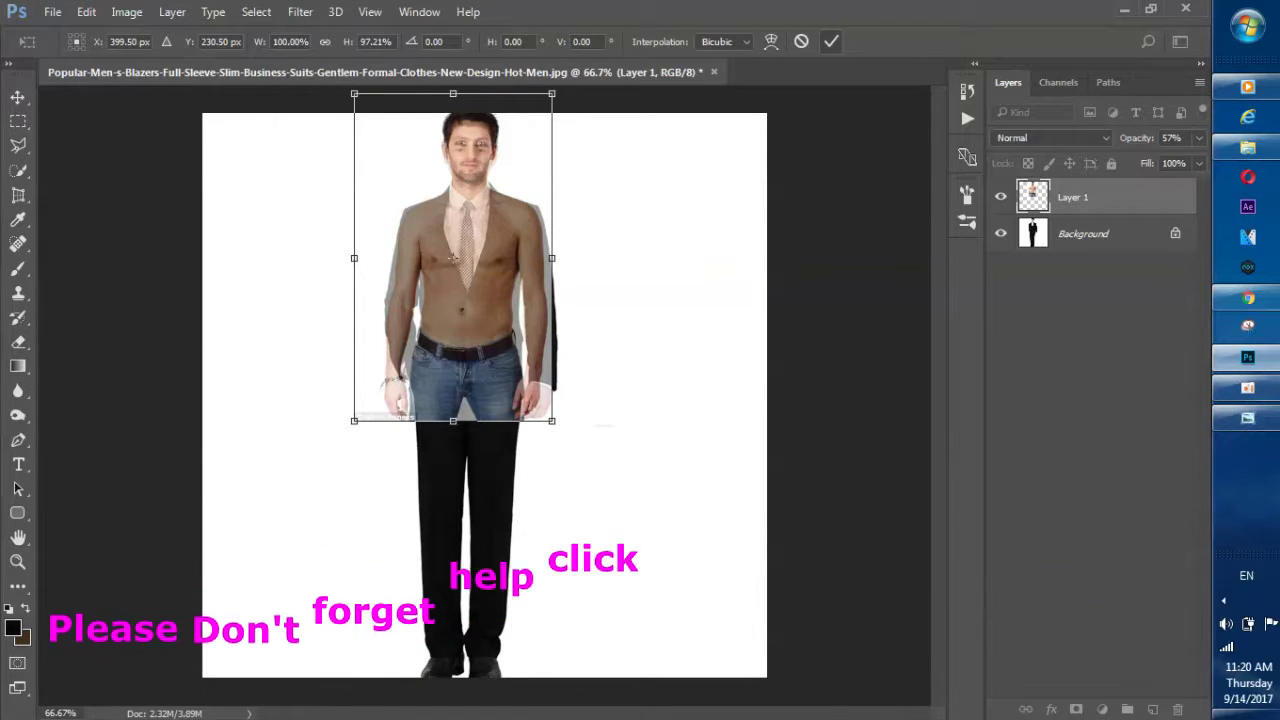
key(Return)
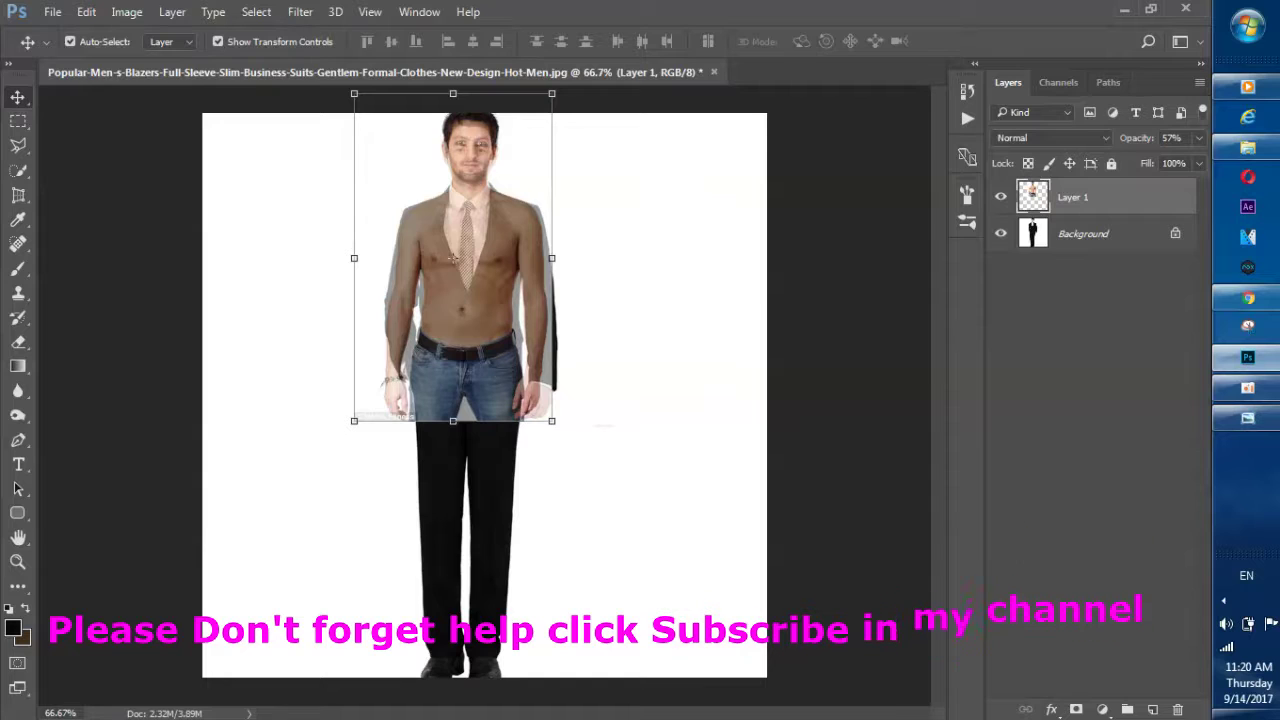
Restore Layer 1 to 100% opacity and select the standard Eraser Tool
click(1199, 138)
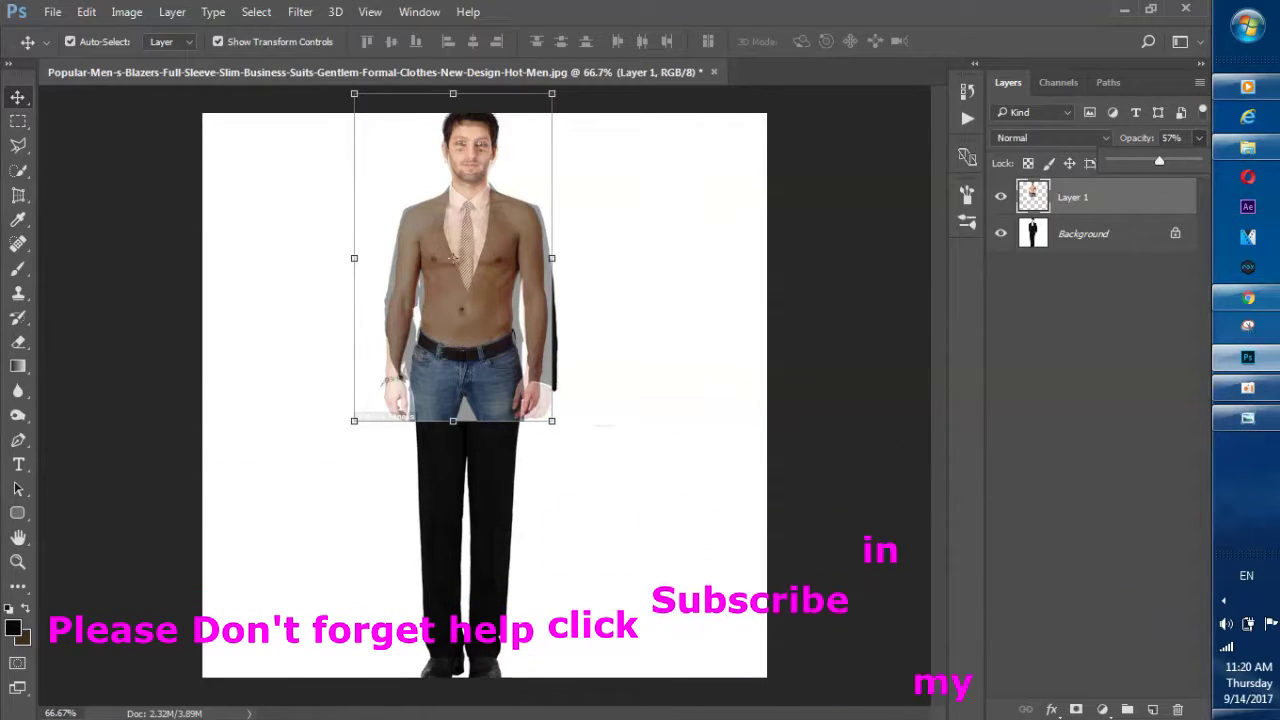
drag(1159, 161, 1197, 161)
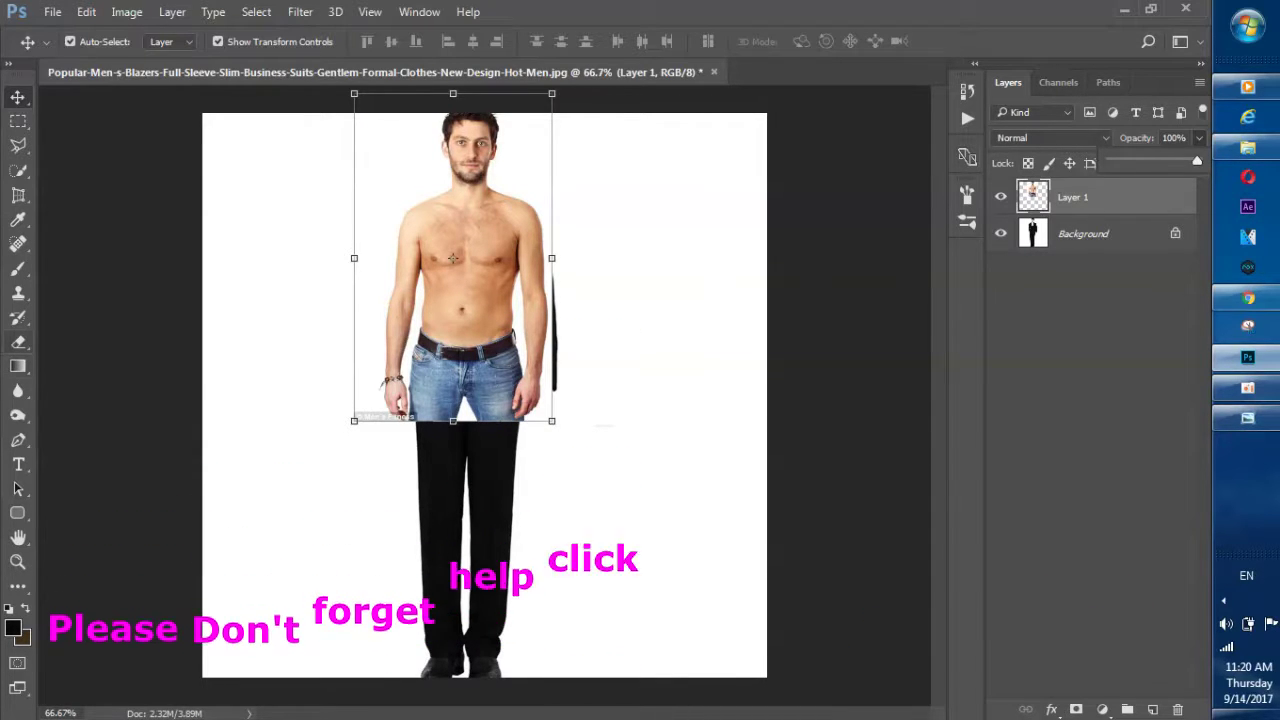
right_click(18, 341)
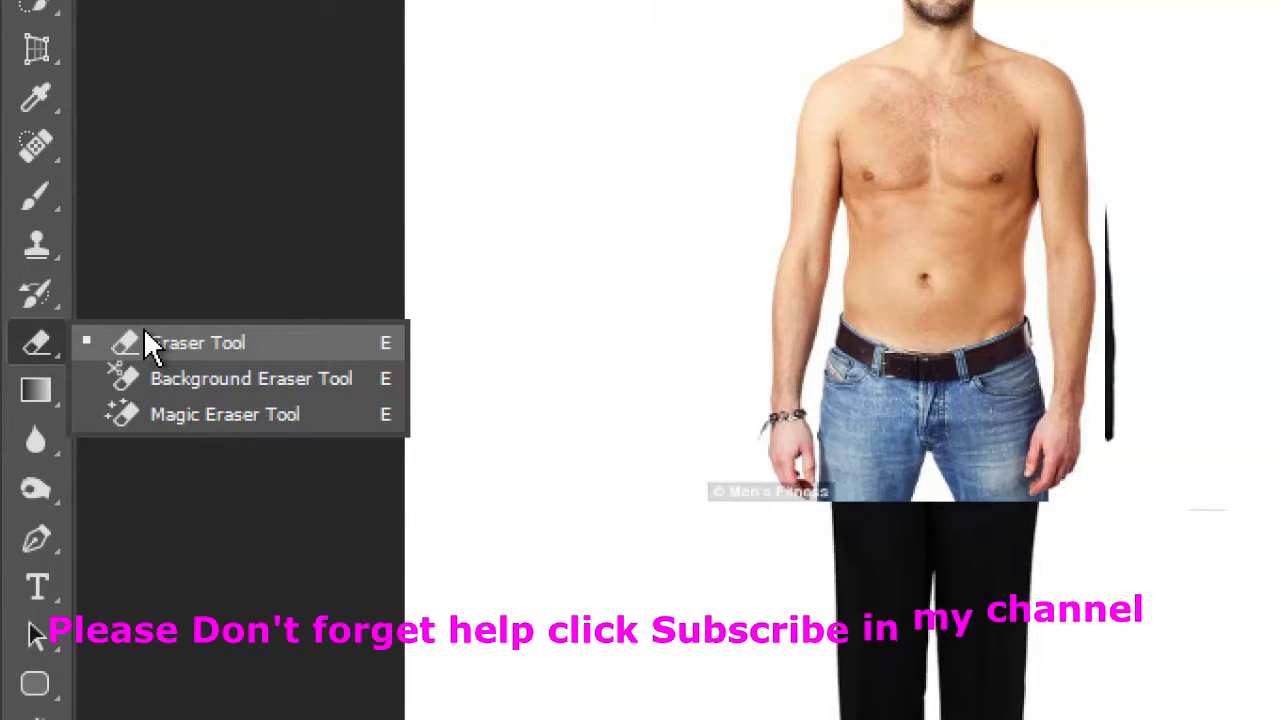
click(145, 333)
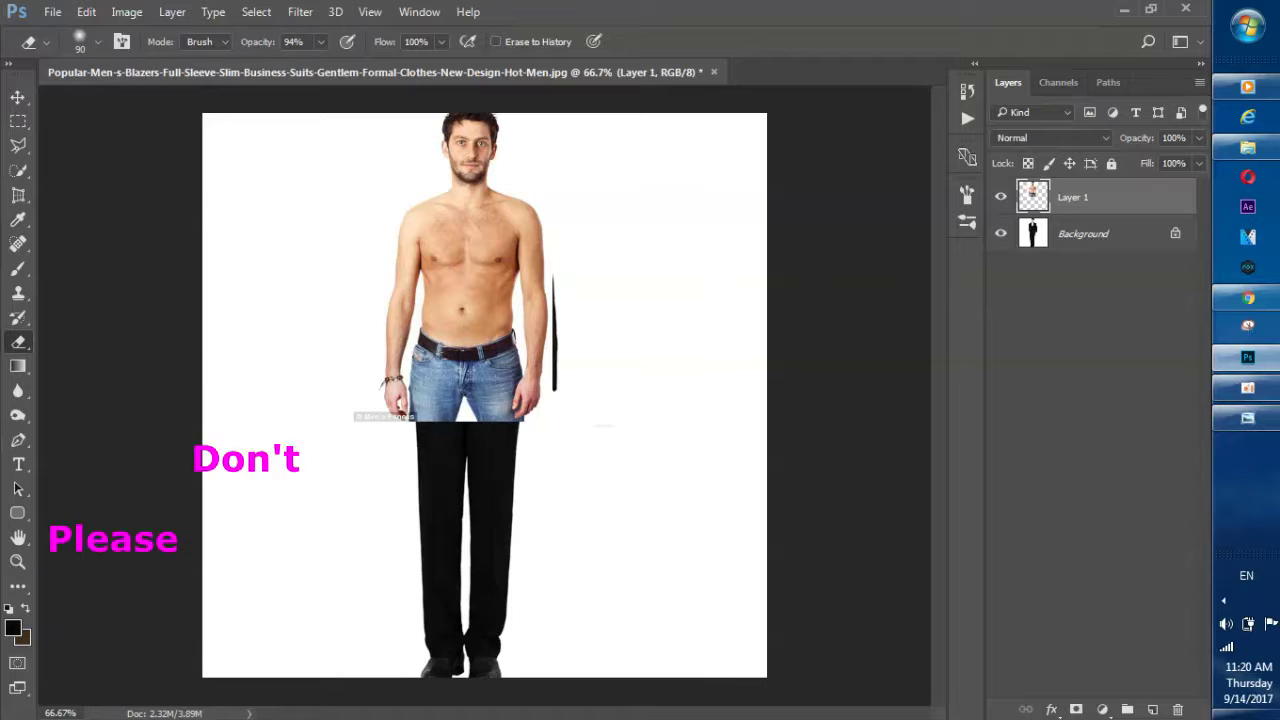
Erase the jeans and waist on Layer 1 to reveal the suit
drag(490, 398, 405, 410)
click(419, 393)
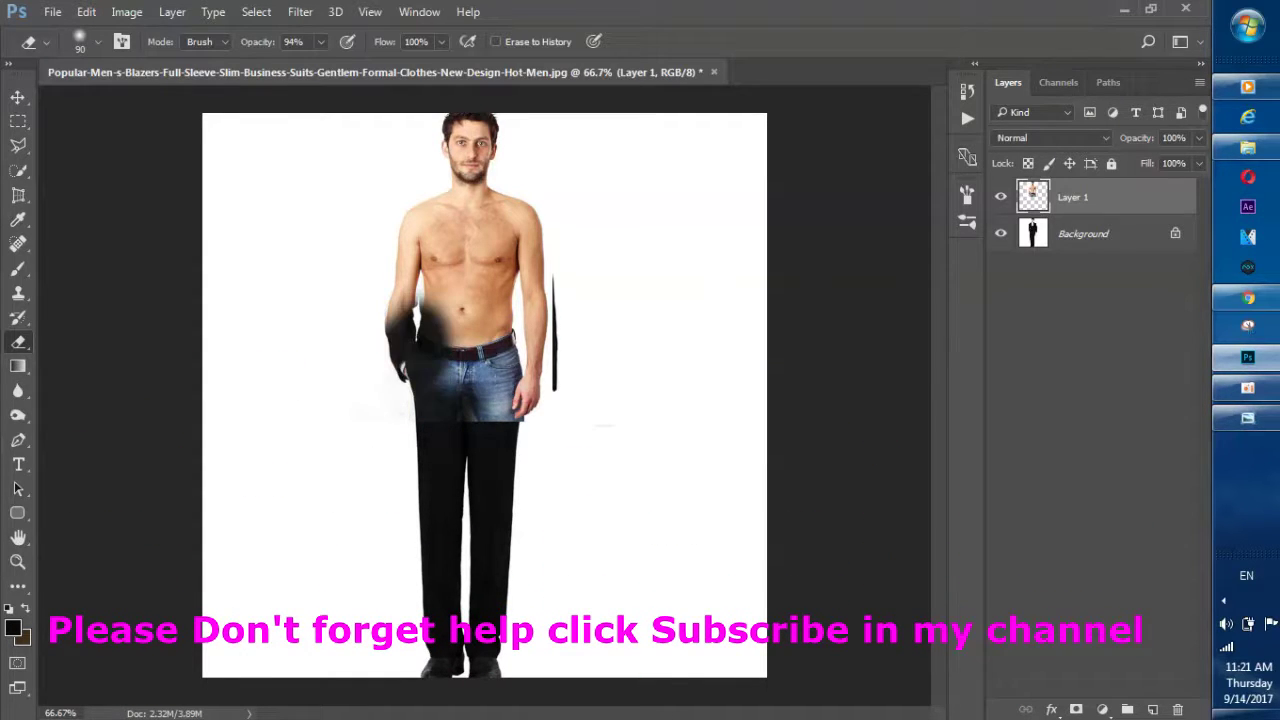
mouse_move(440, 330)
mouse_down()
mouse_move(515, 385)
mouse_move(522, 250)
mouse_up()
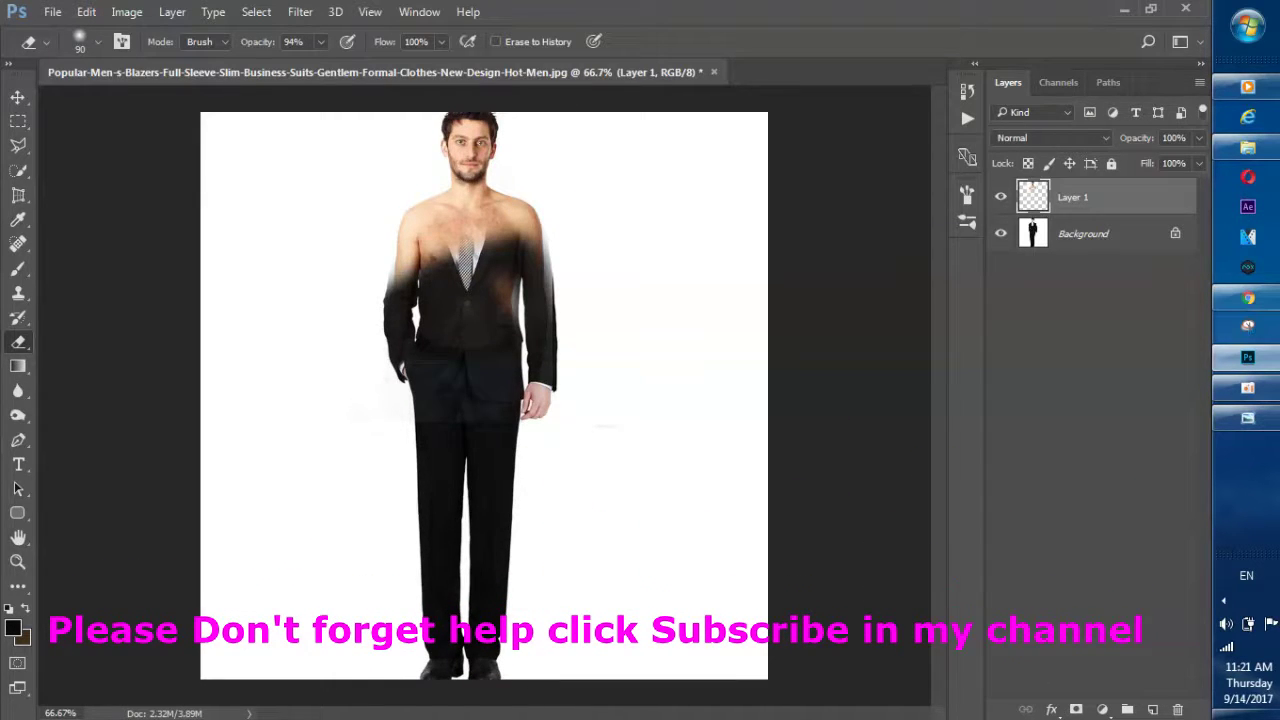
Zoom in to 200%, shrink the eraser brush, and undo the last stroke
key(ctrl+plus)
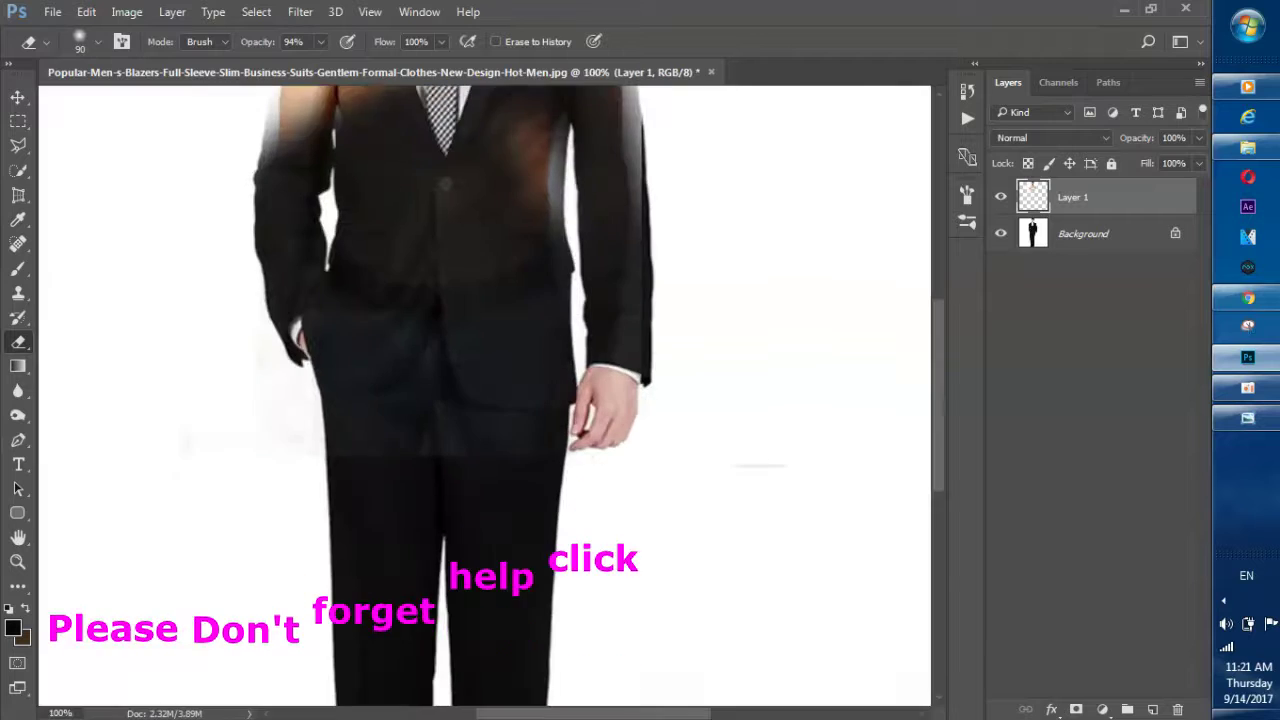
key(ctrl+plus)
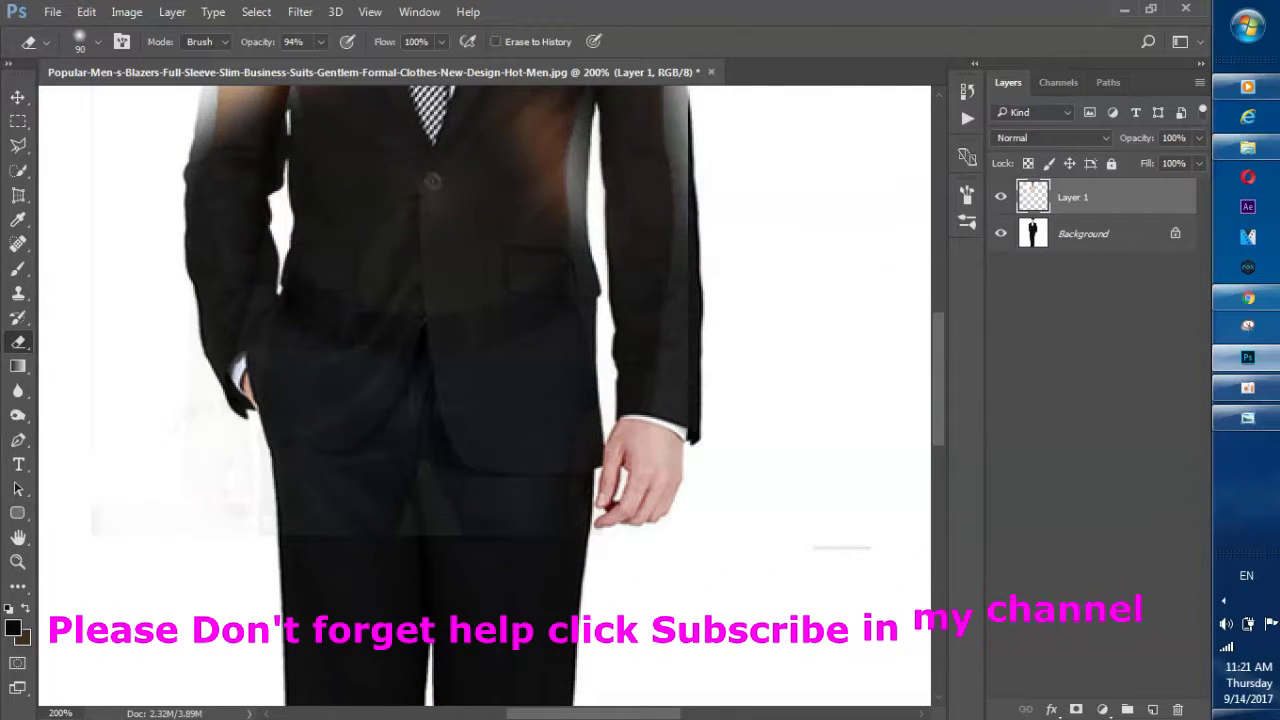
scroll(485, 395, up, 5)
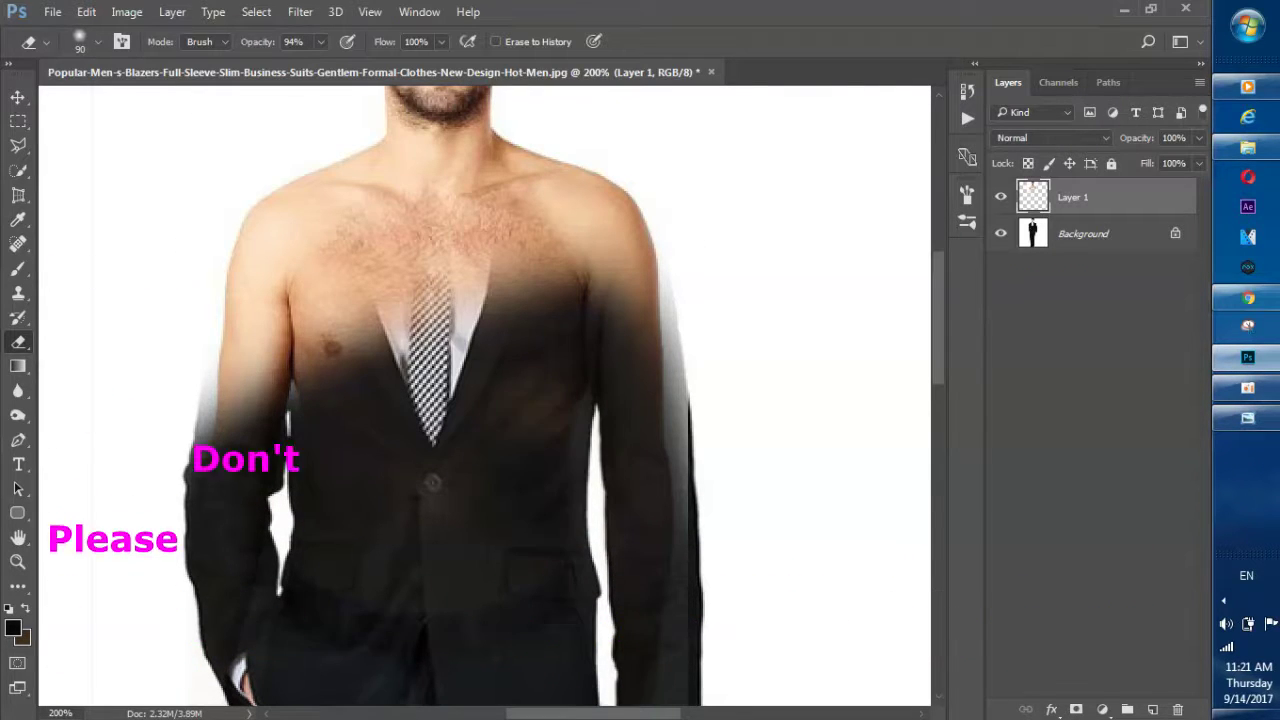
key(bracketleft)
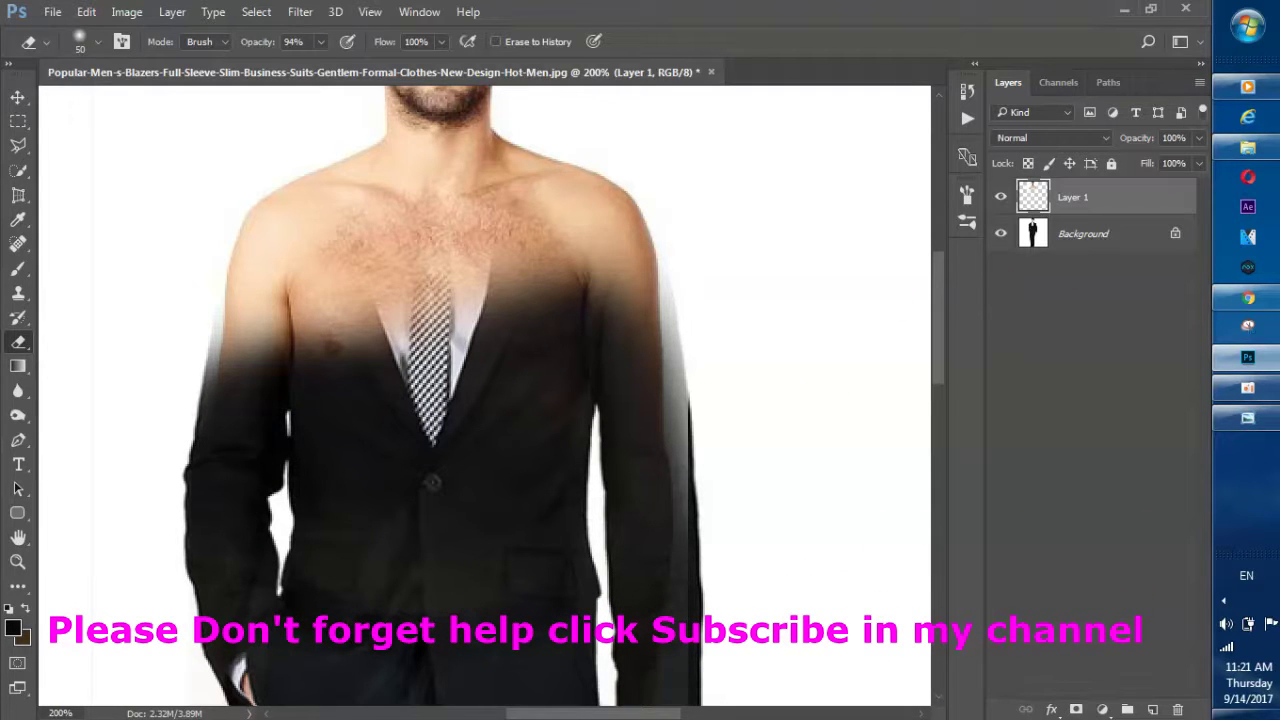
key(ctrl+z)
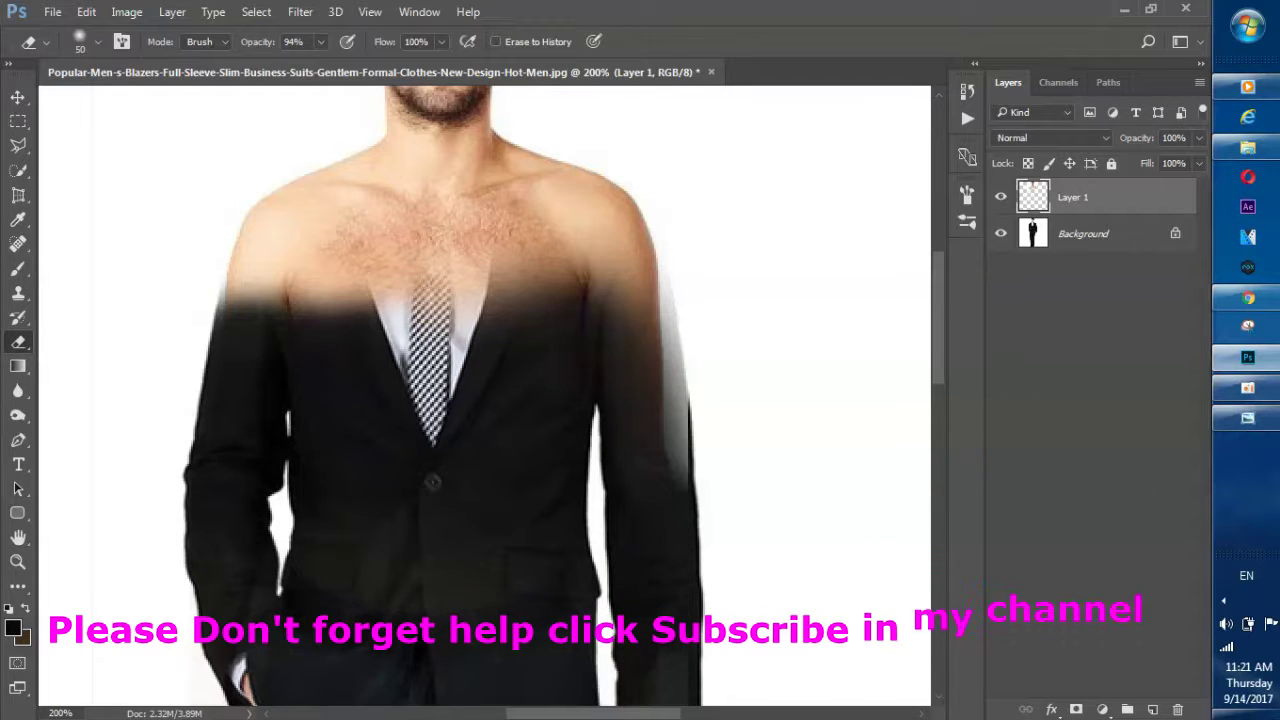
scroll(485, 395, down, 5)
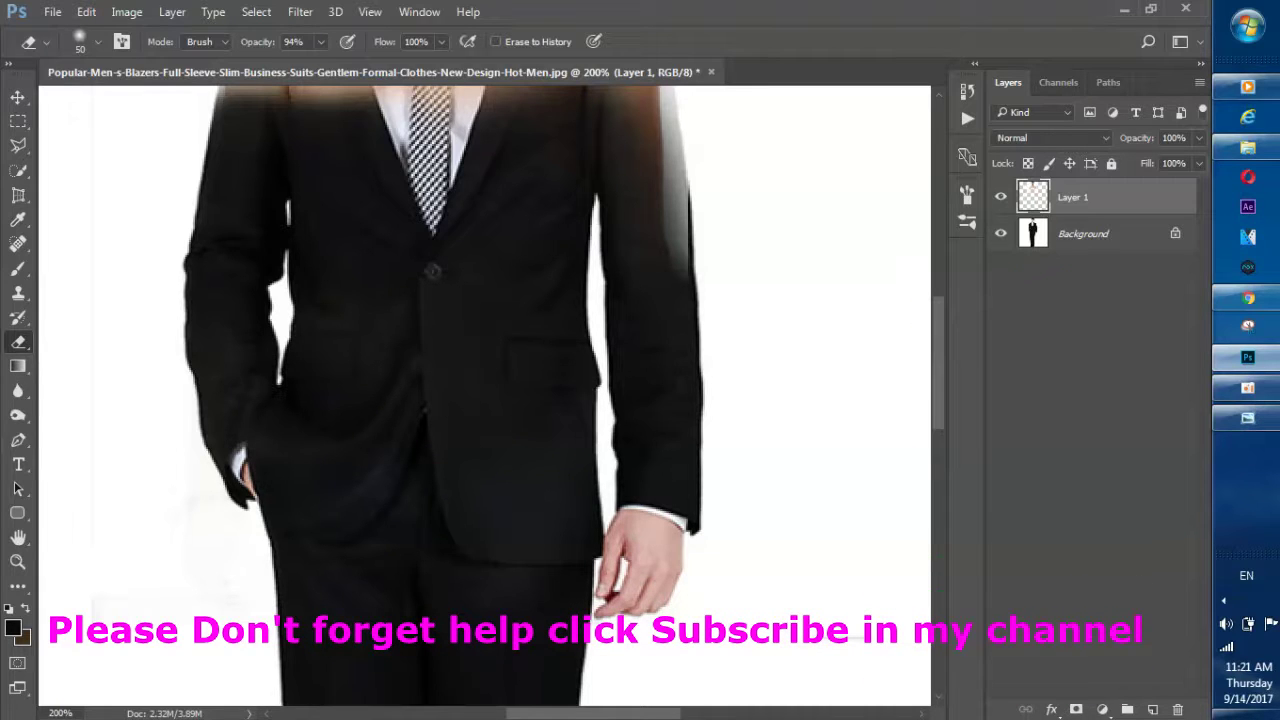
scroll(485, 395, up, 3)
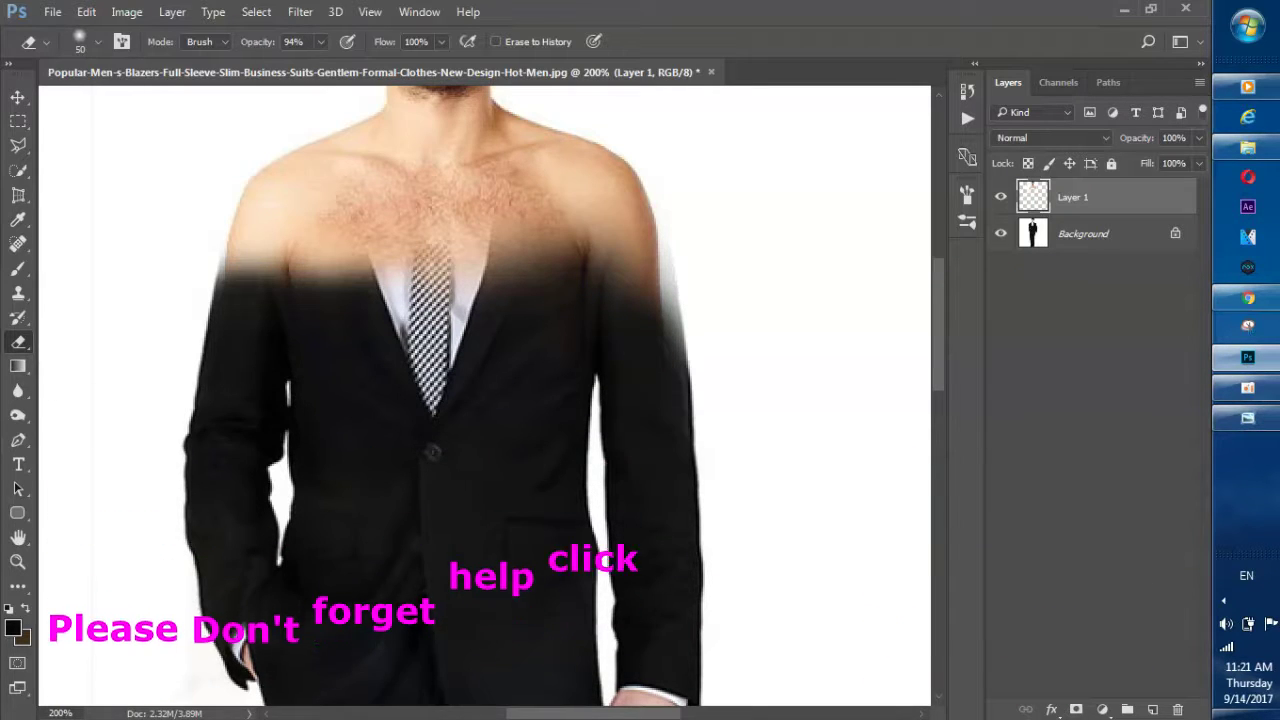
scroll(485, 395, up, 4)
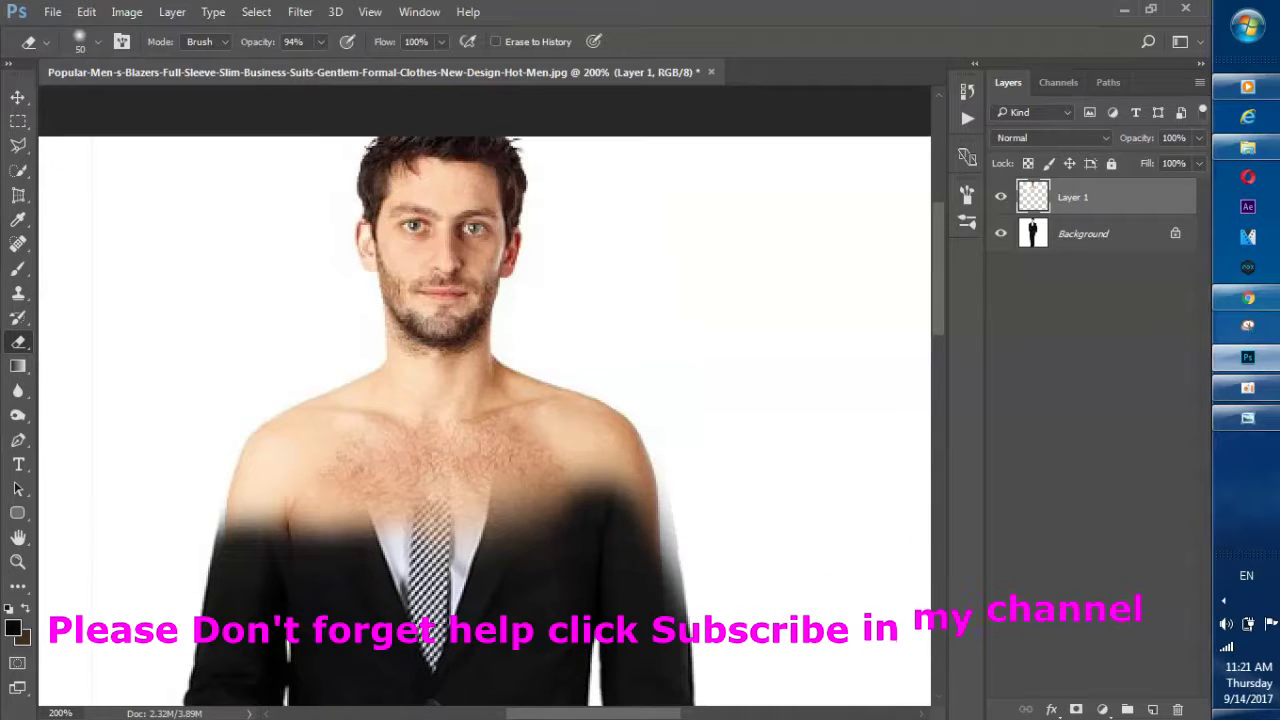
Erase the chest and shoulder skin to show the suit, shirt and tie
drag(610, 500, 645, 450)
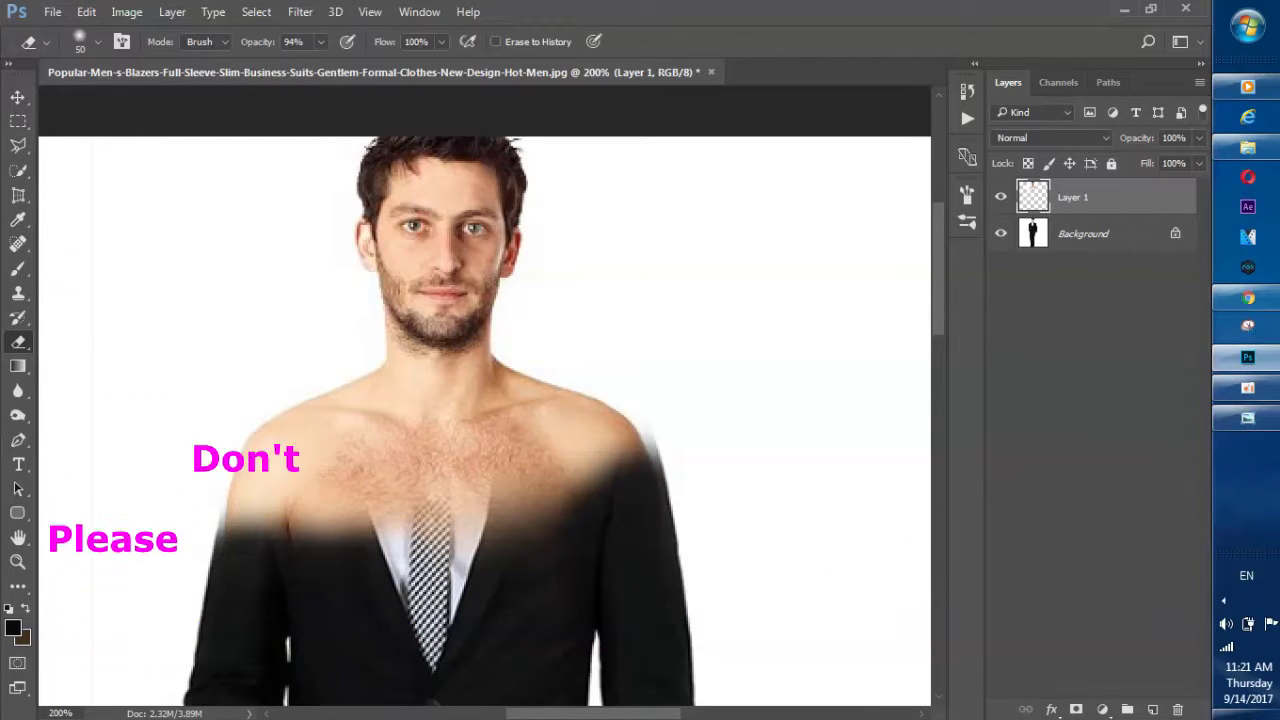
drag(430, 470, 630, 410)
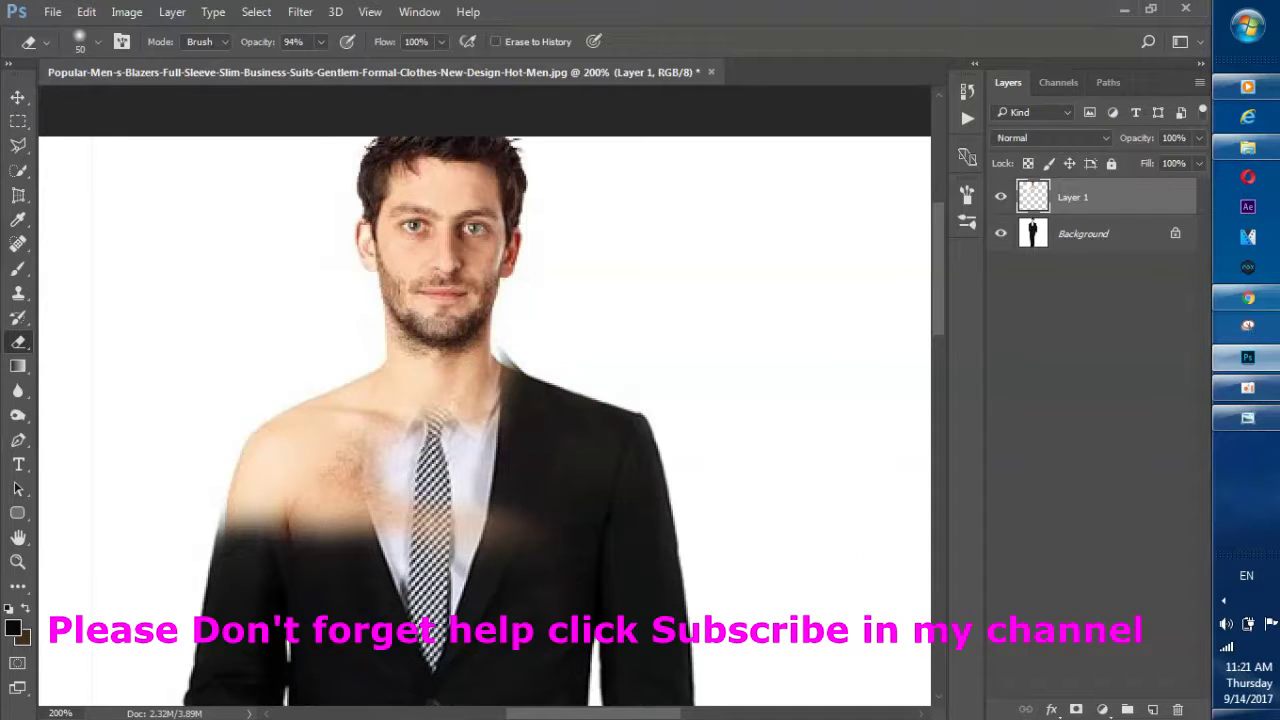
drag(405, 455, 262, 466)
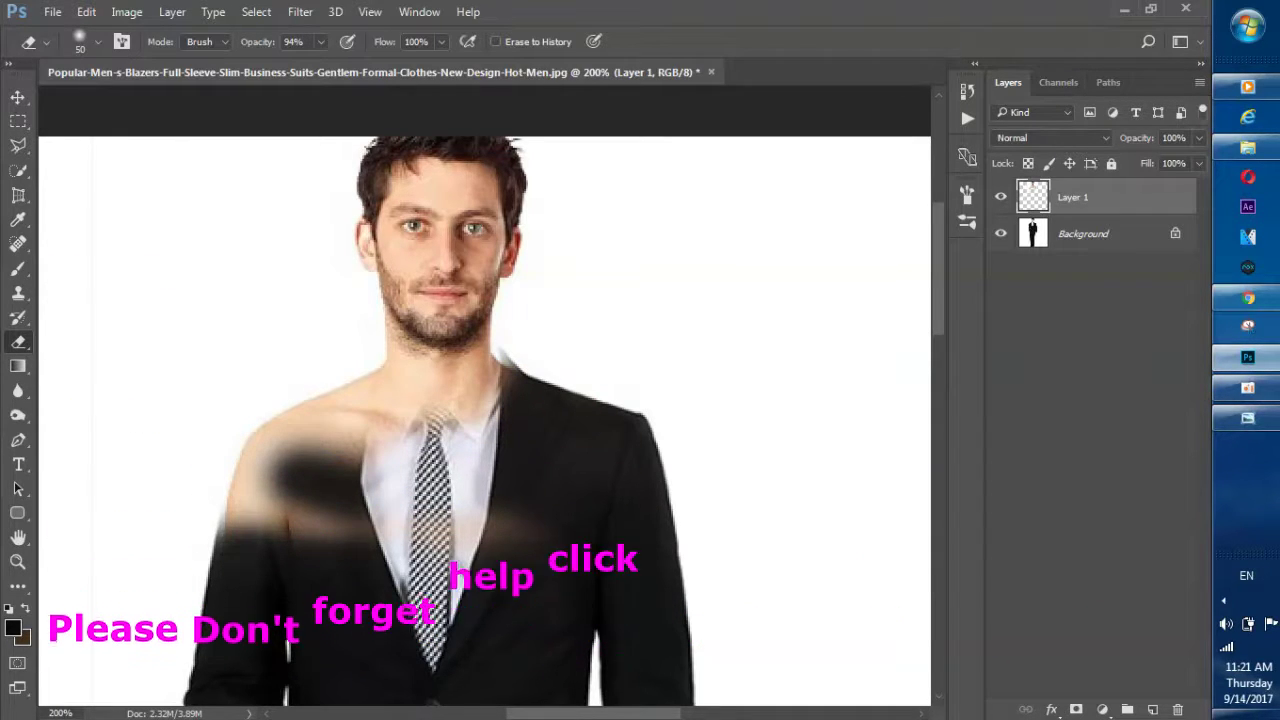
drag(370, 420, 240, 540)
drag(320, 430, 380, 390)
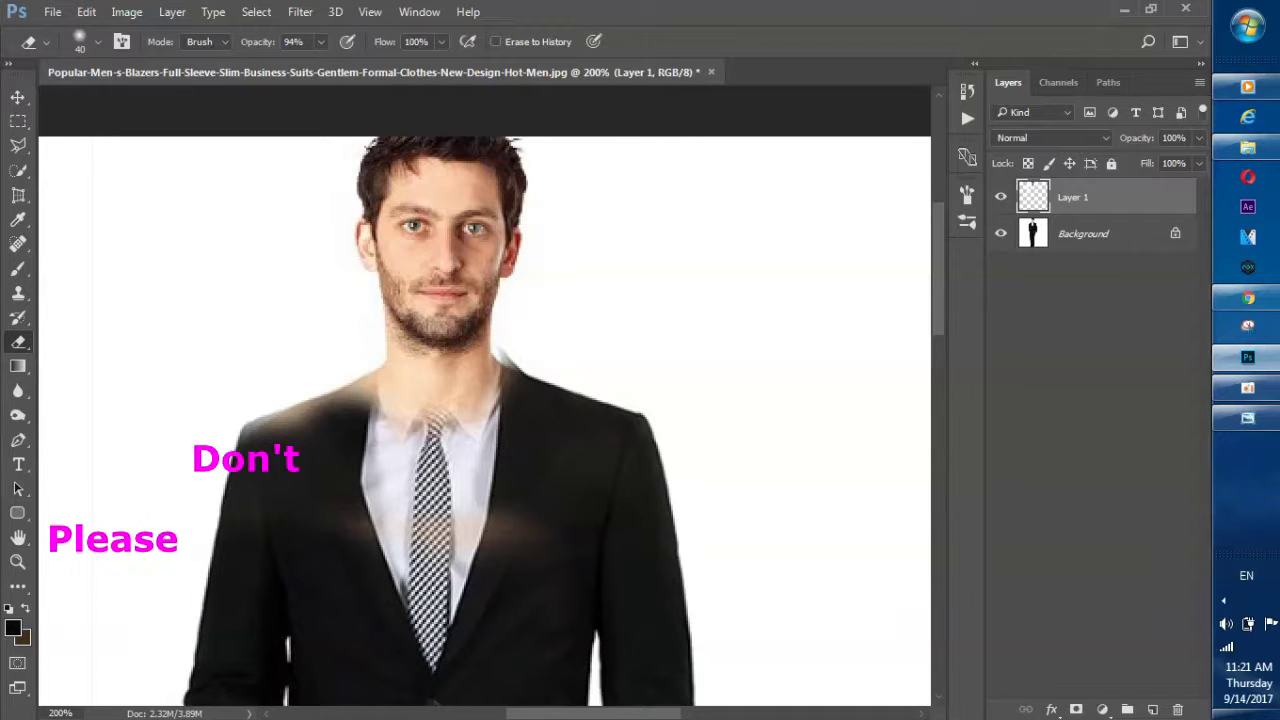
drag(380, 368, 322, 410)
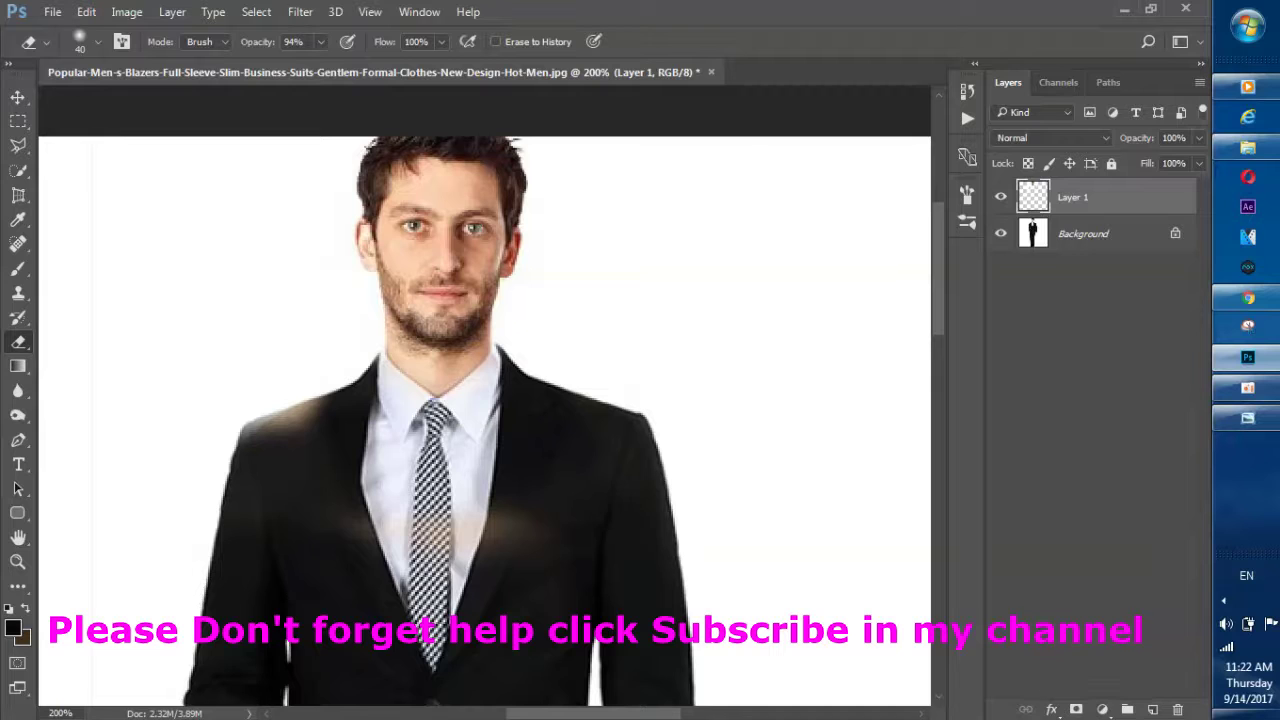
scroll(485, 400, down, 3)
scroll(485, 400, down, 1)
scroll(485, 400, down, 1)
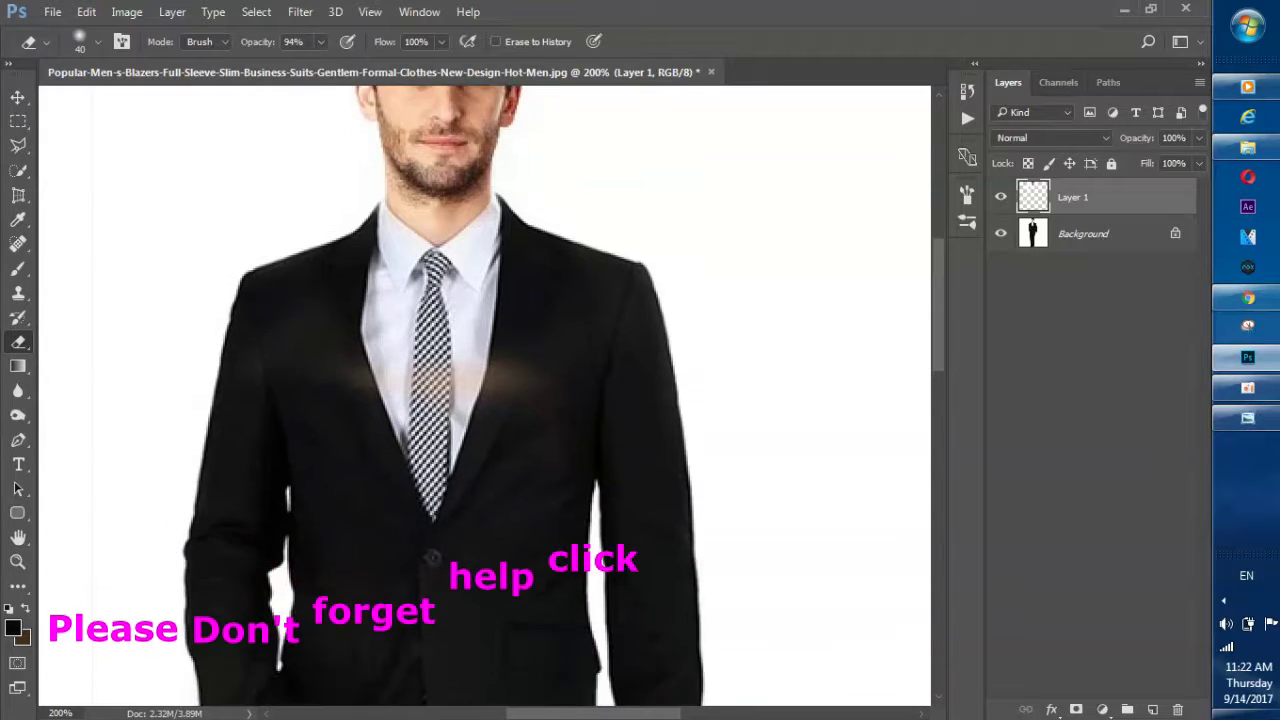
scroll(485, 400, up, 2)
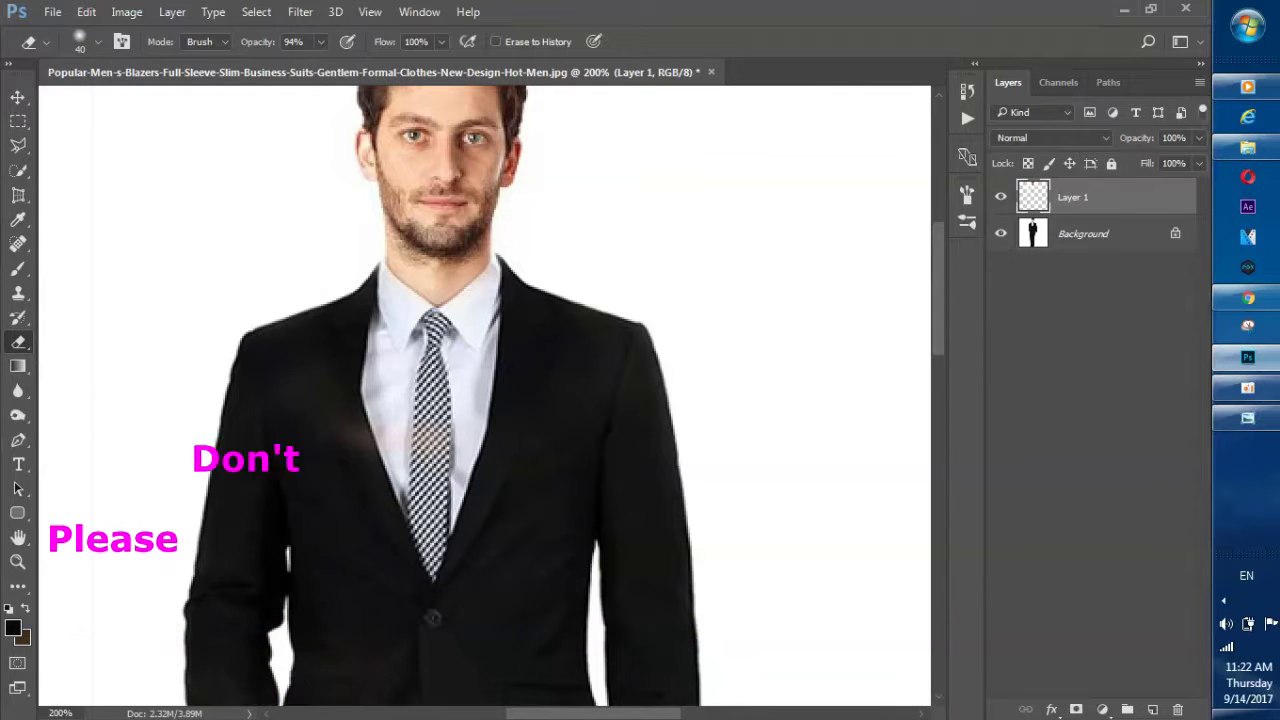
scroll(485, 400, up, 2)
scroll(485, 400, up, 1)
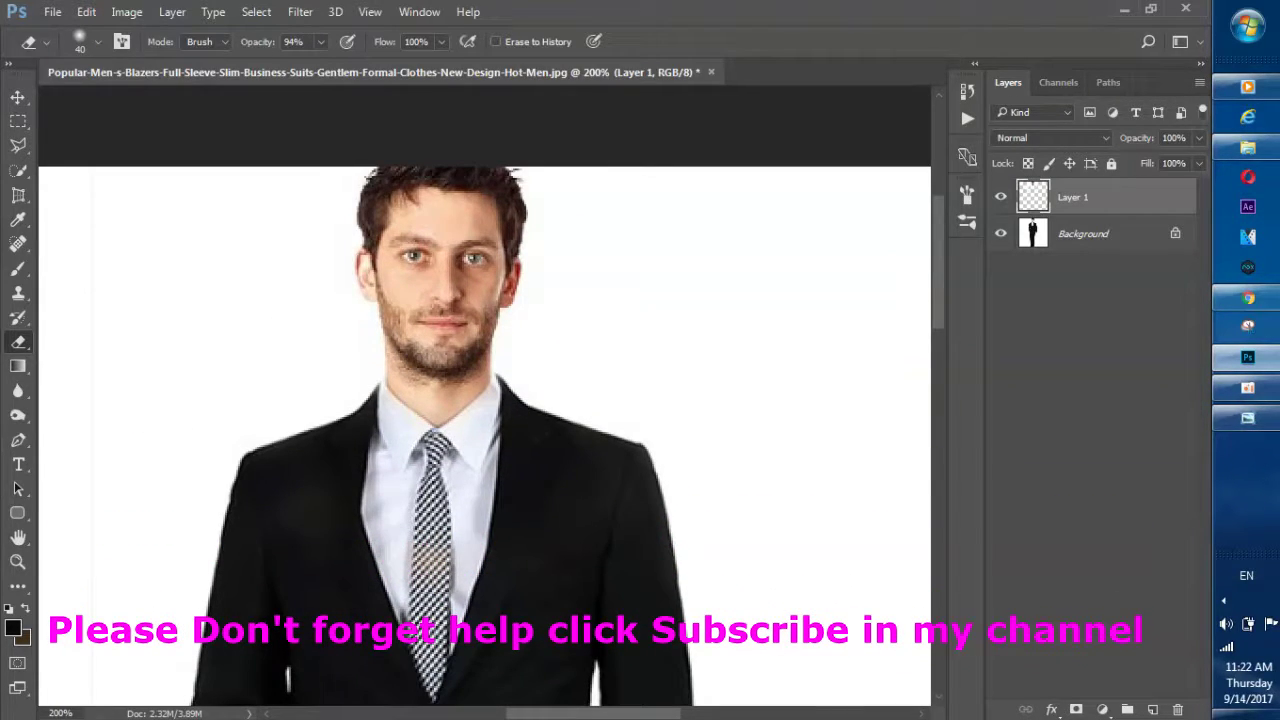
scroll(485, 400, down, 1)
scroll(485, 400, down, 1)
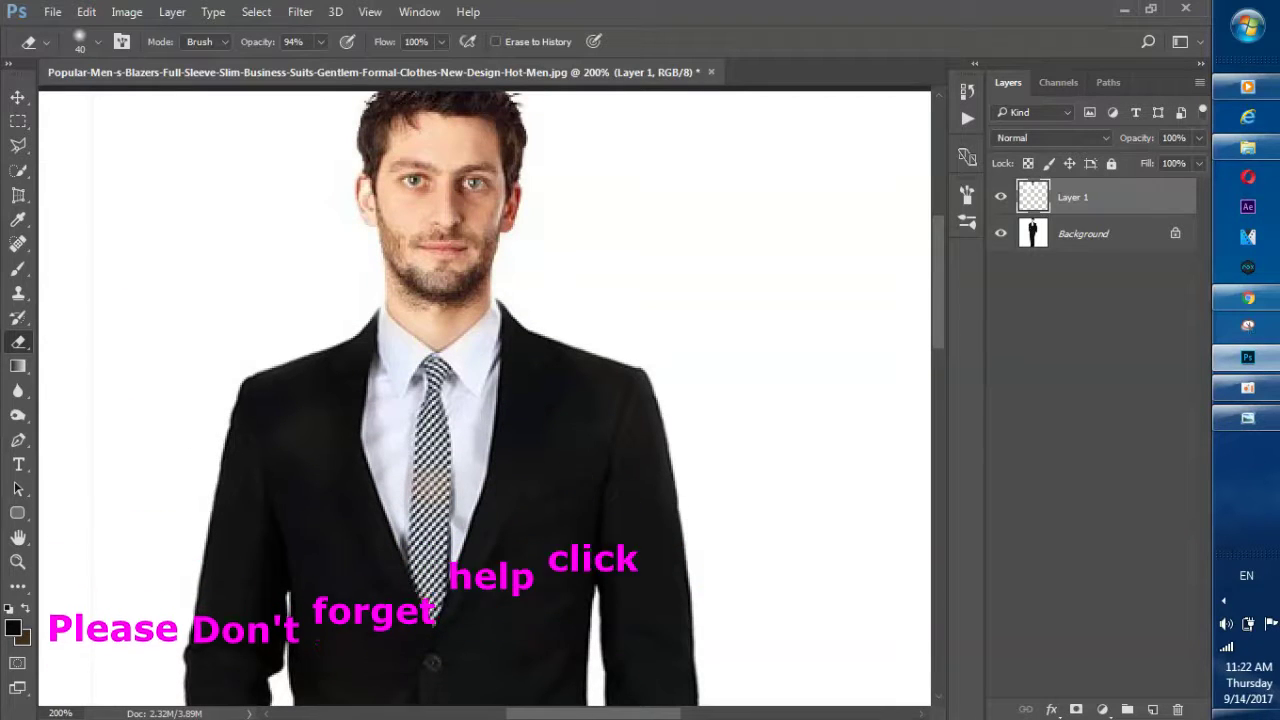
scroll(485, 400, down, 1)
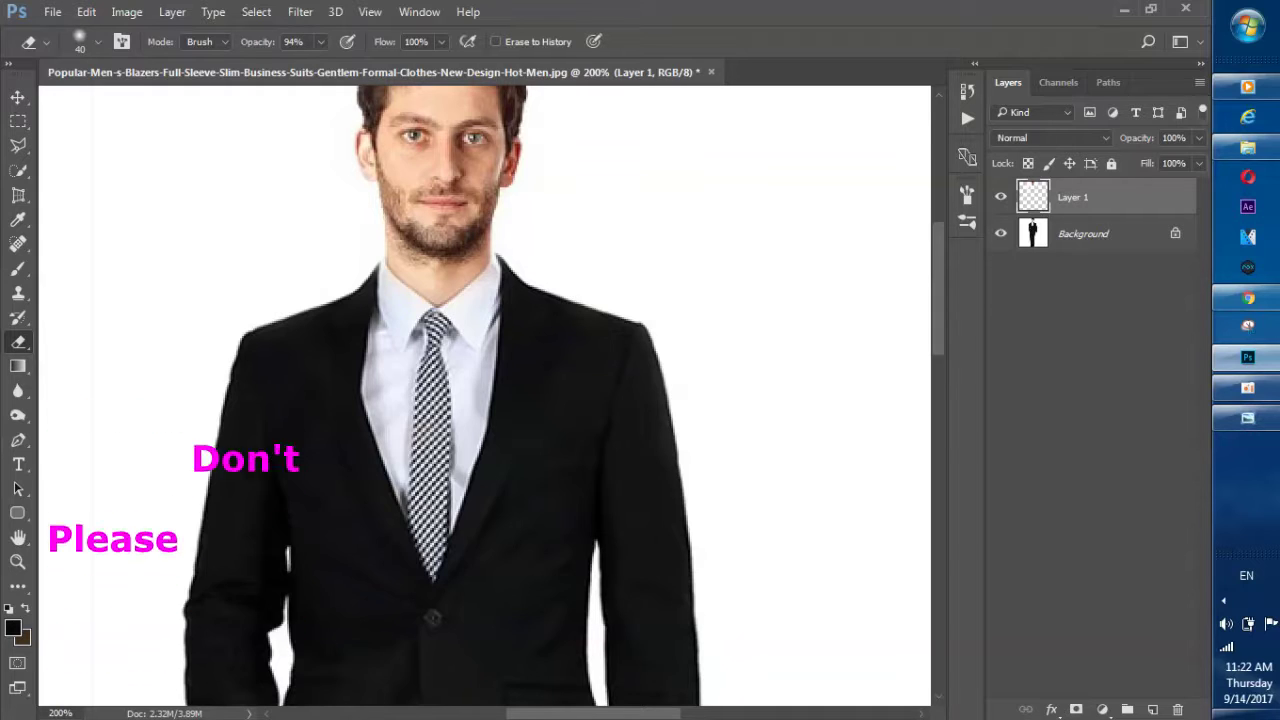
scroll(485, 400, down, 2)
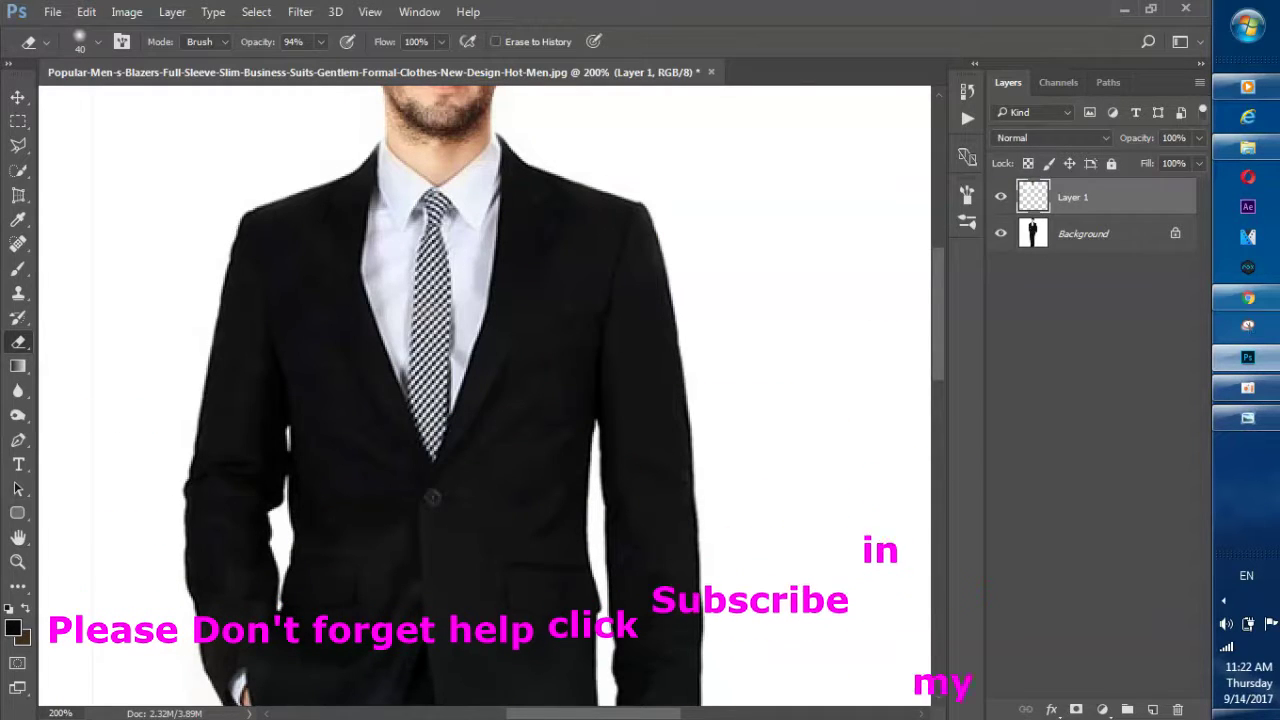
scroll(485, 400, up, 2)
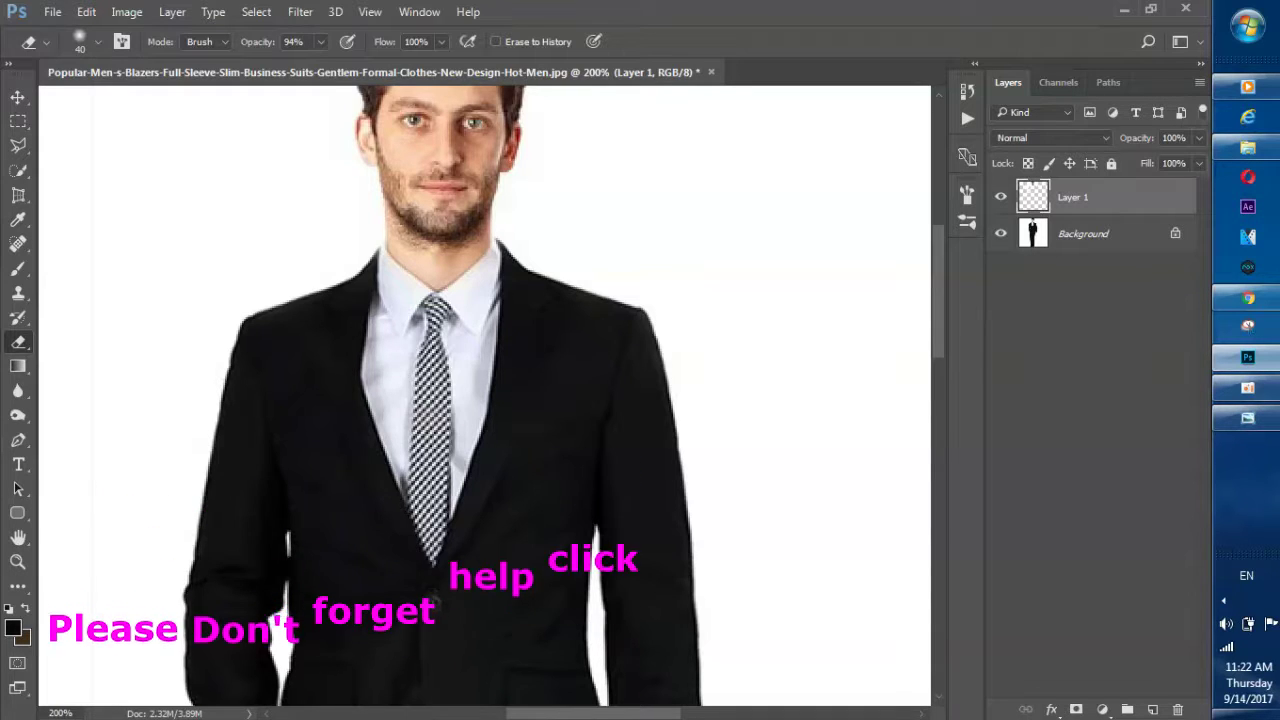
key(ctrl+minus)
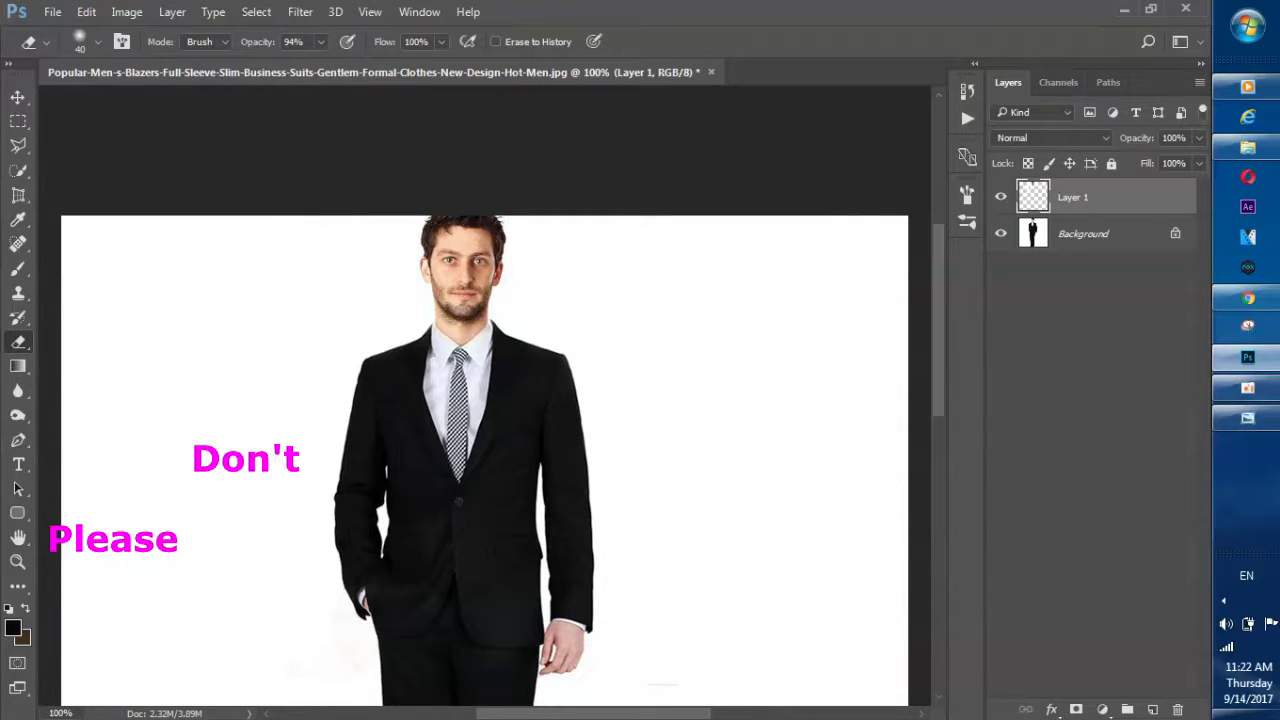
key(ctrl+plus)
key(ctrl+plus)
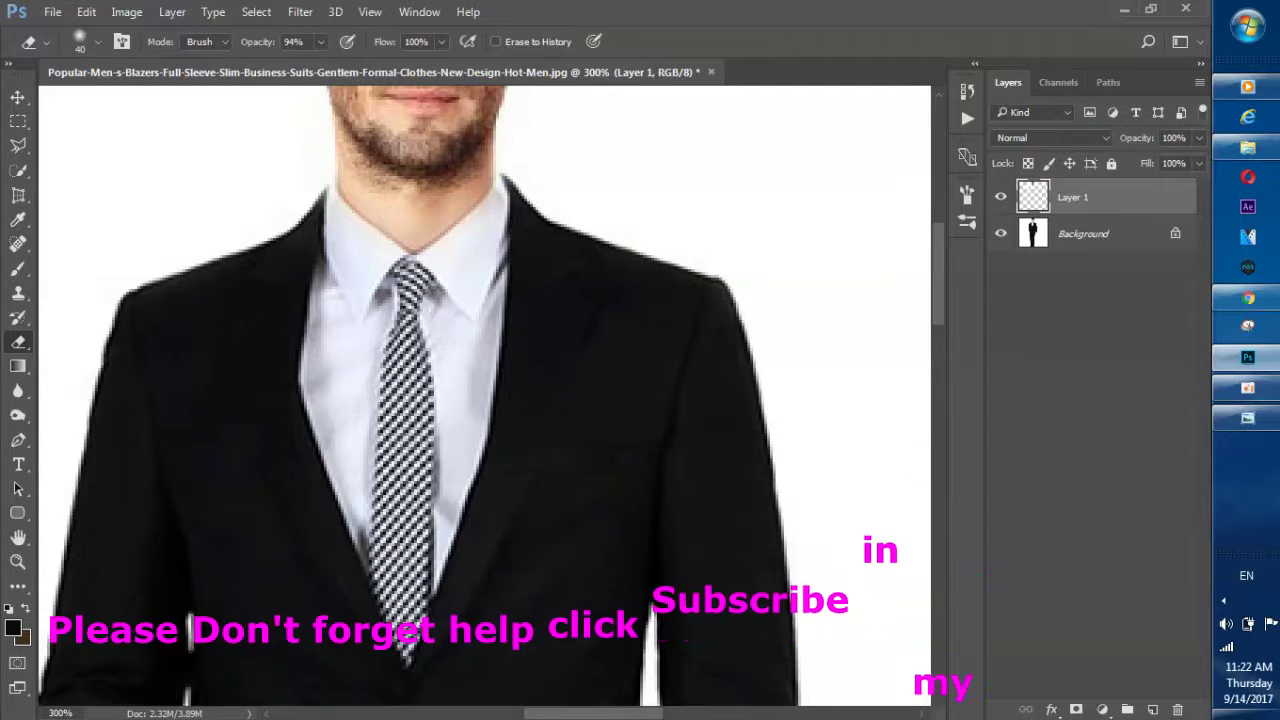
scroll(485, 400, up, 3)
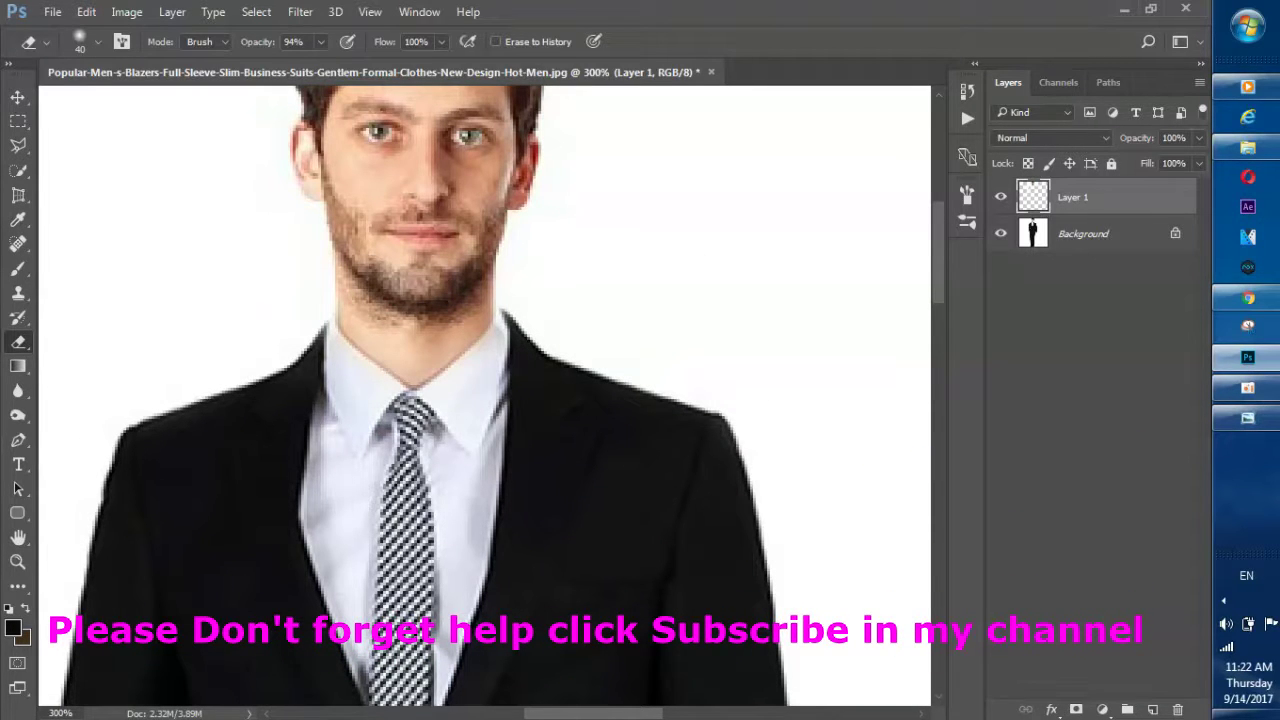
scroll(485, 395, down, 2)
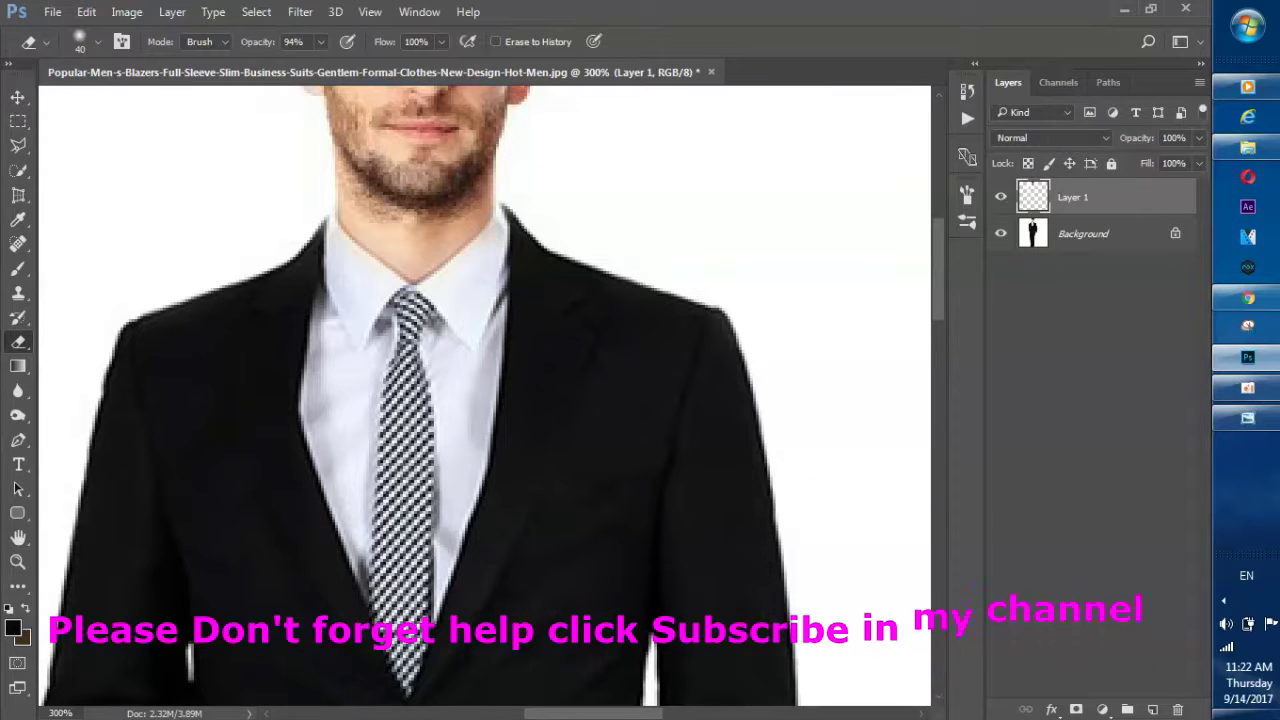
key(ctrl+1)
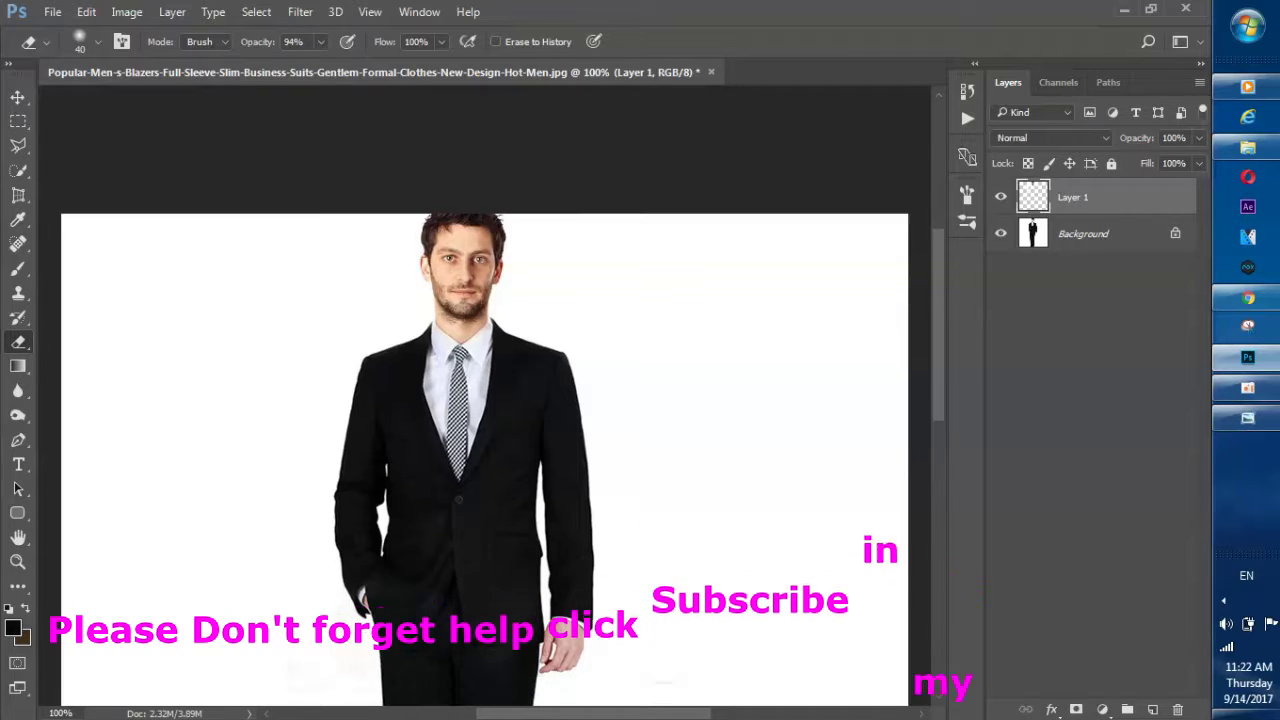
scroll(485, 430, down, 1)
scroll(485, 400, down, 2)
scroll(485, 400, down, 1)
scroll(485, 400, down, 1)
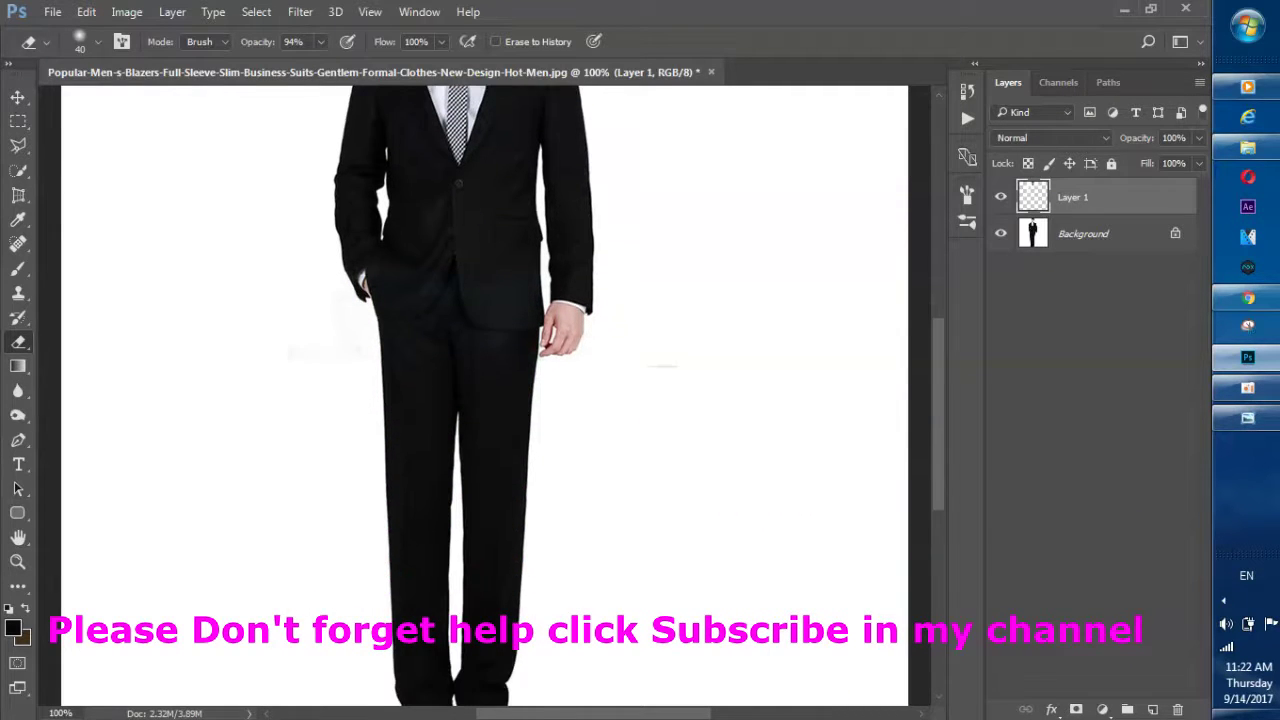
scroll(485, 400, up, 1)
scroll(485, 395, up, 1)
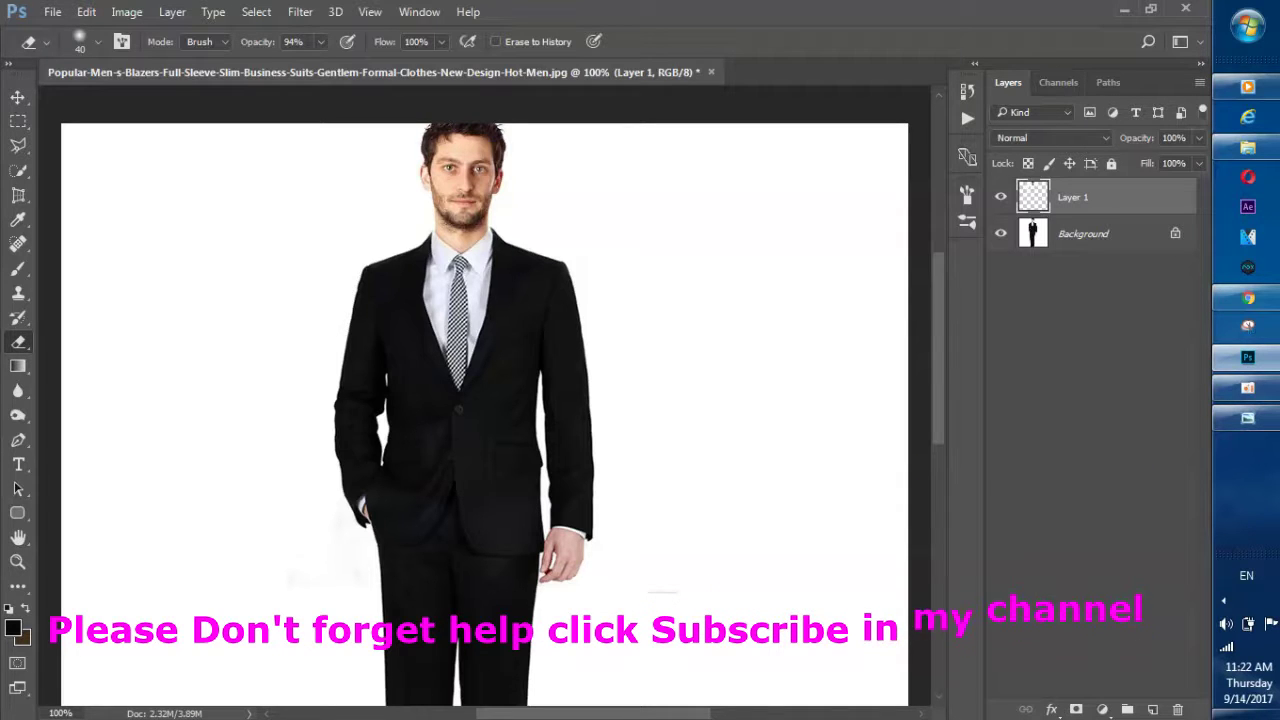
Scroll the canvas view down over the composite
scroll(485, 400, down, 1)
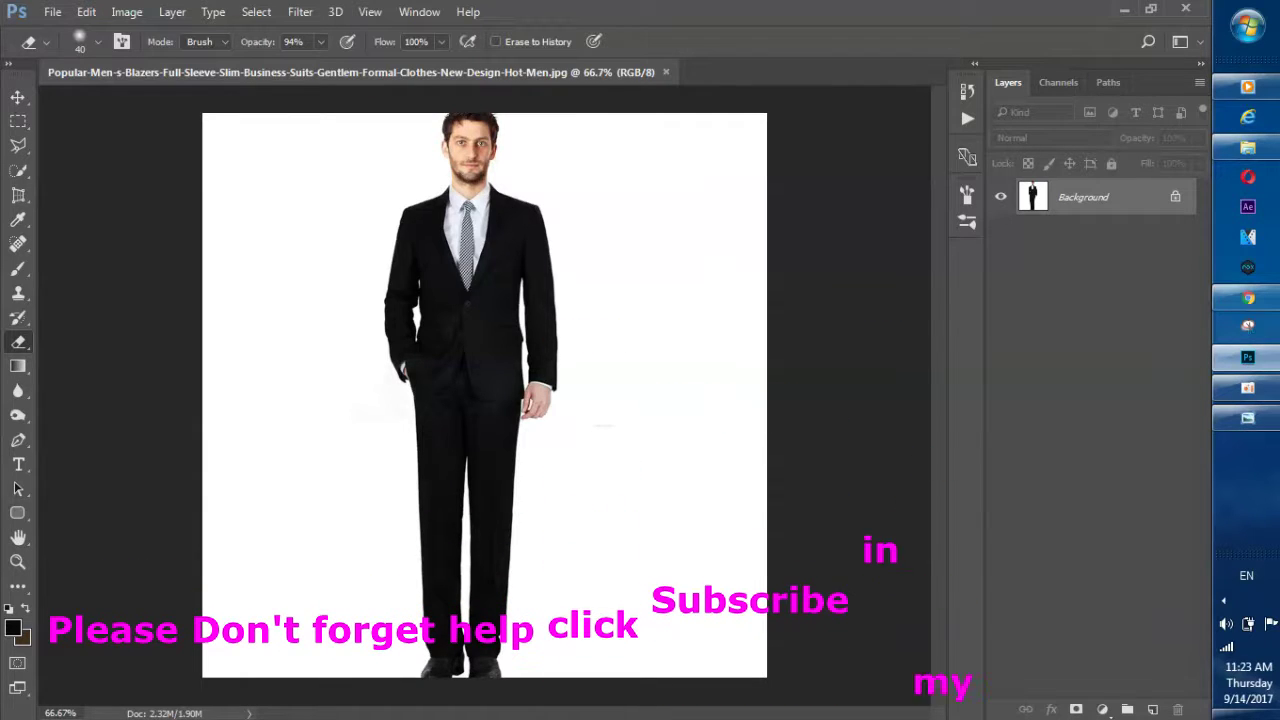
Save As a JPEG named 'how to change clothes for man'
click(52, 11)
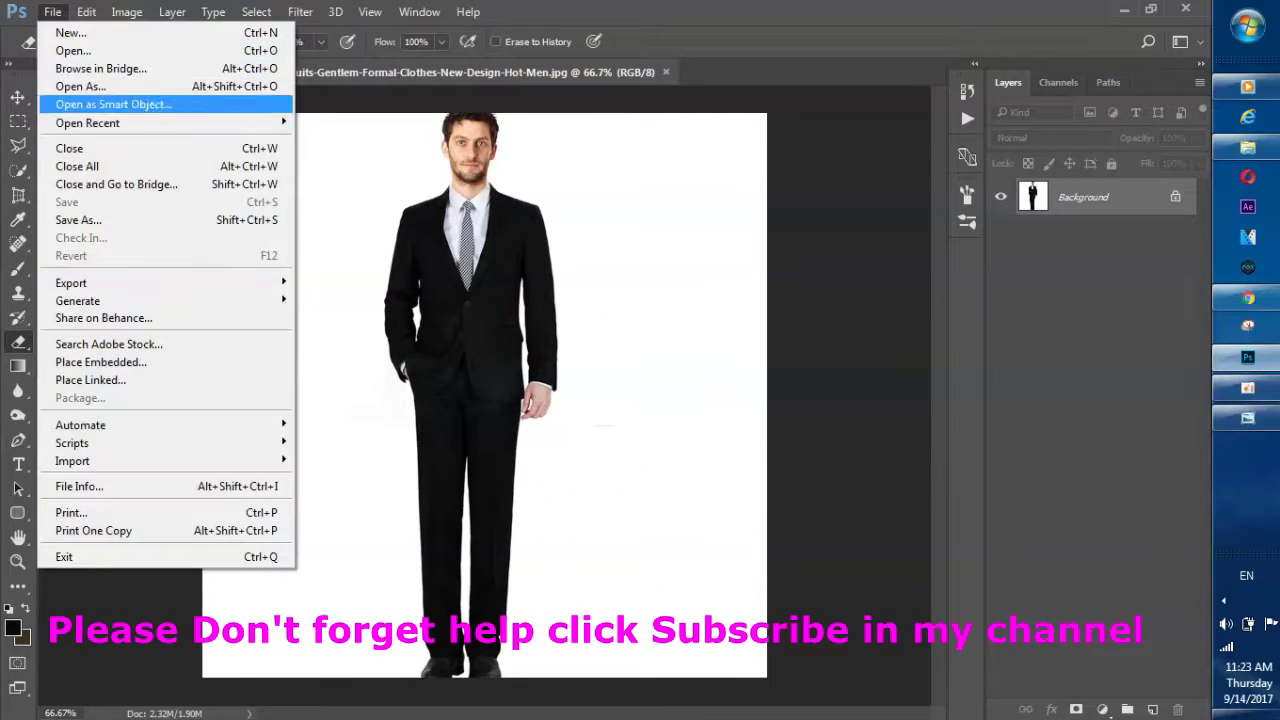
click(78, 220)
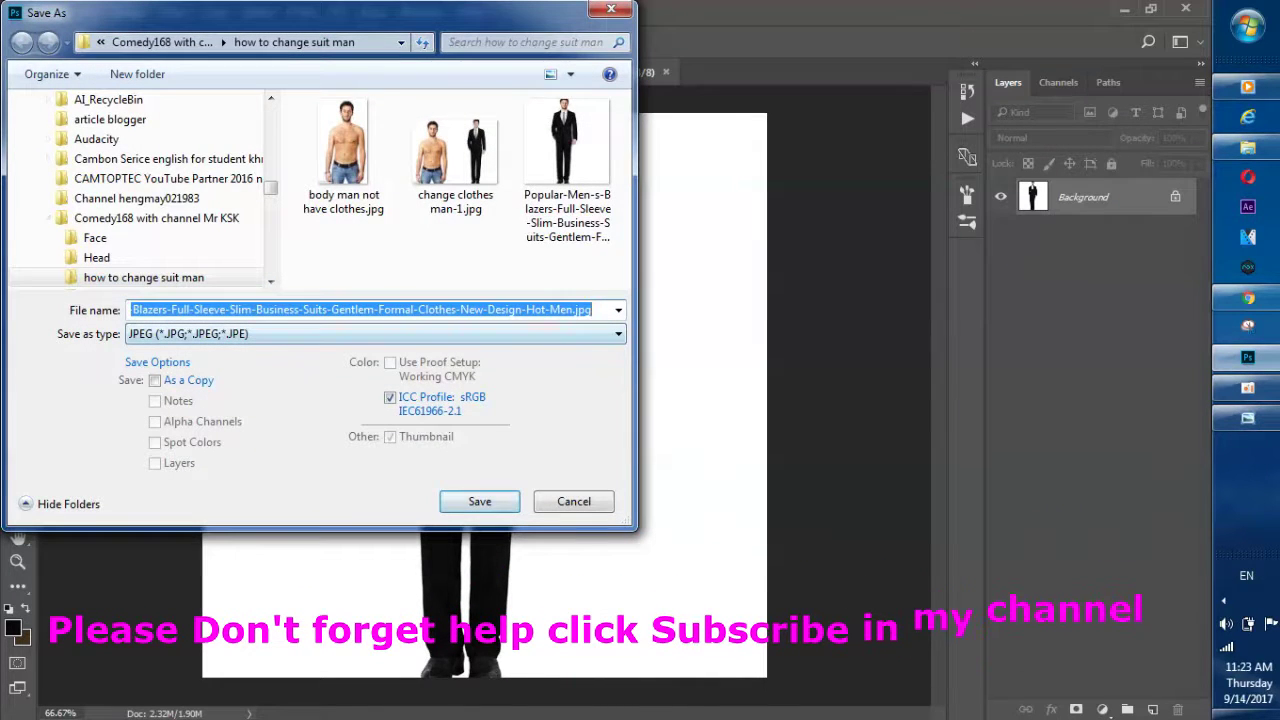
click(589, 310)
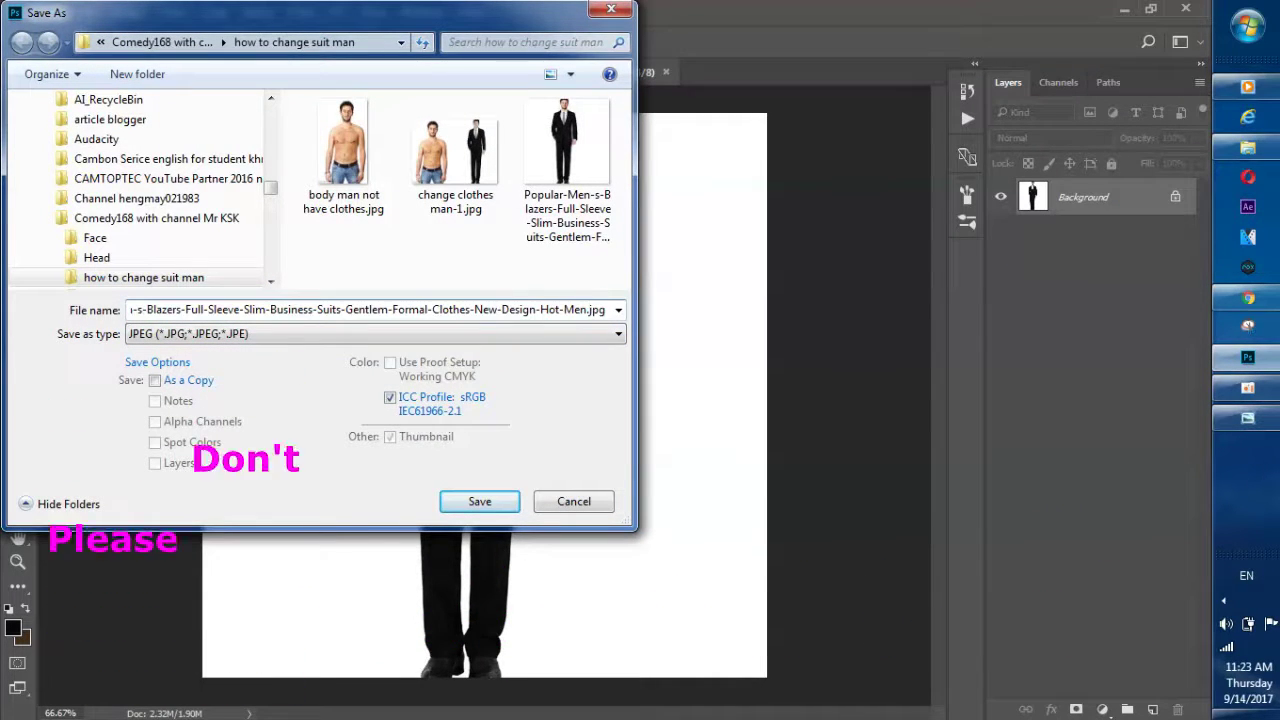
drag(588, 310, 222, 310)
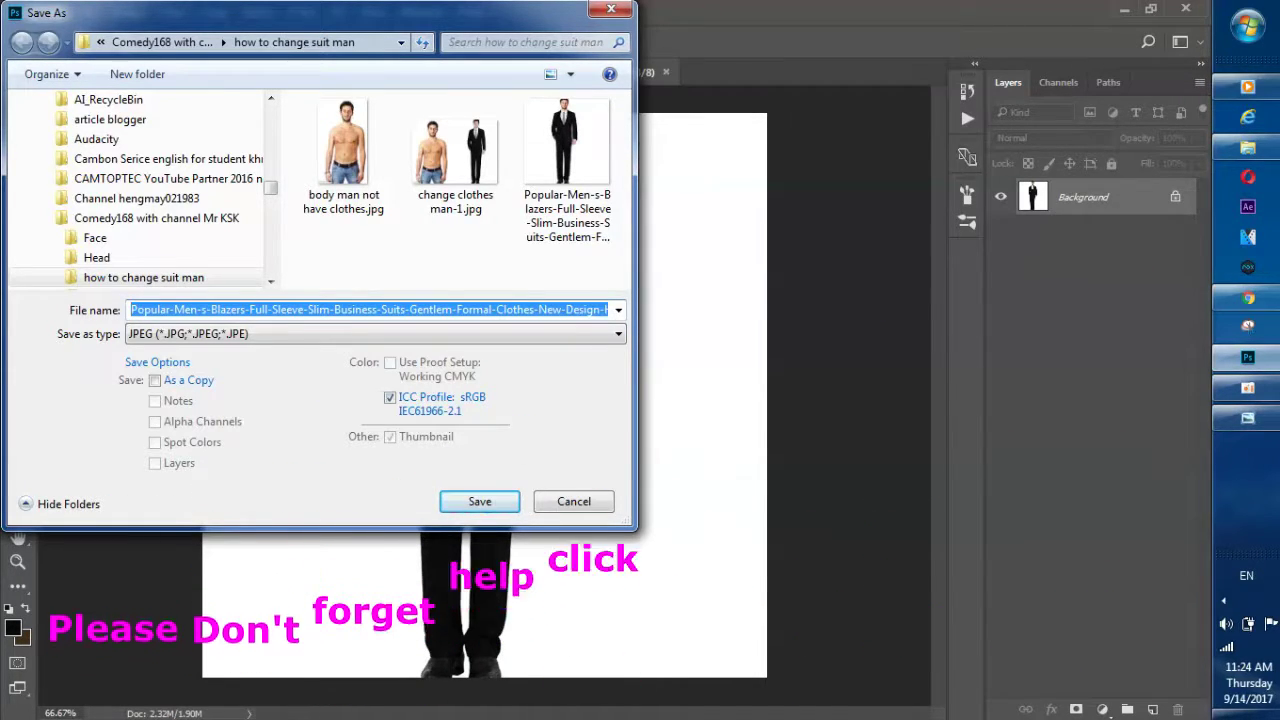
text(how)
text( to chang)
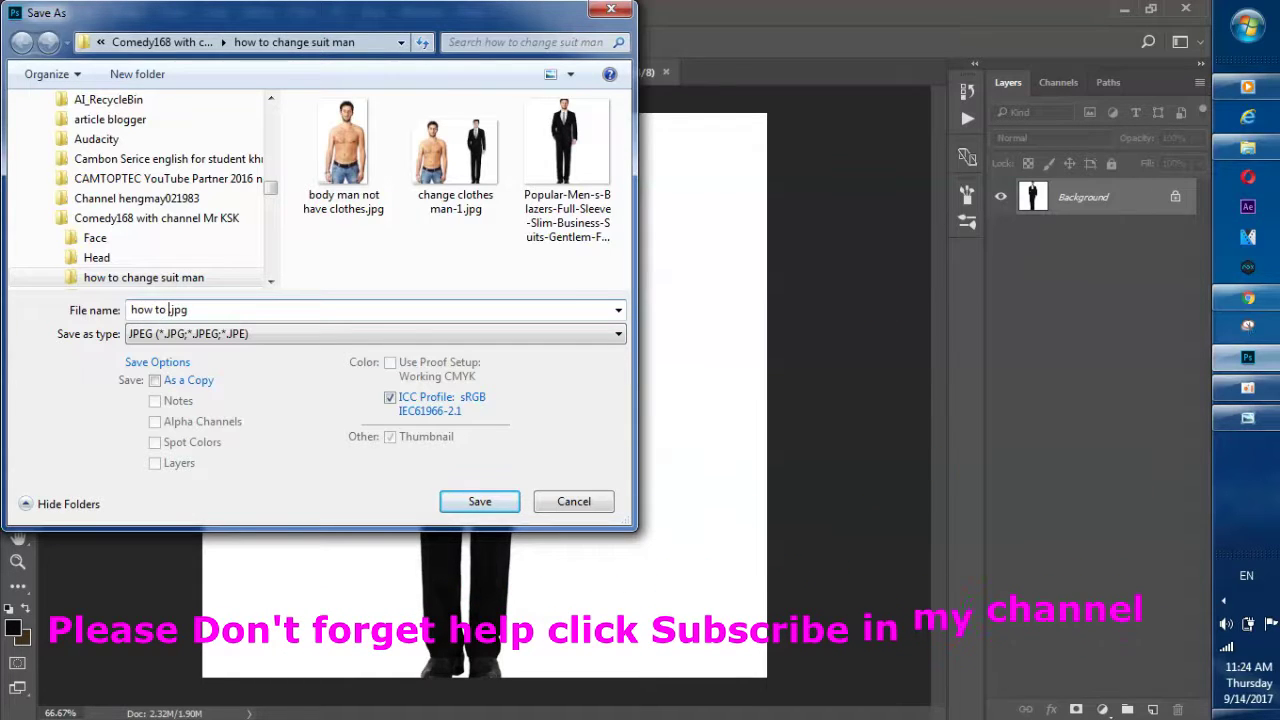
text(e )
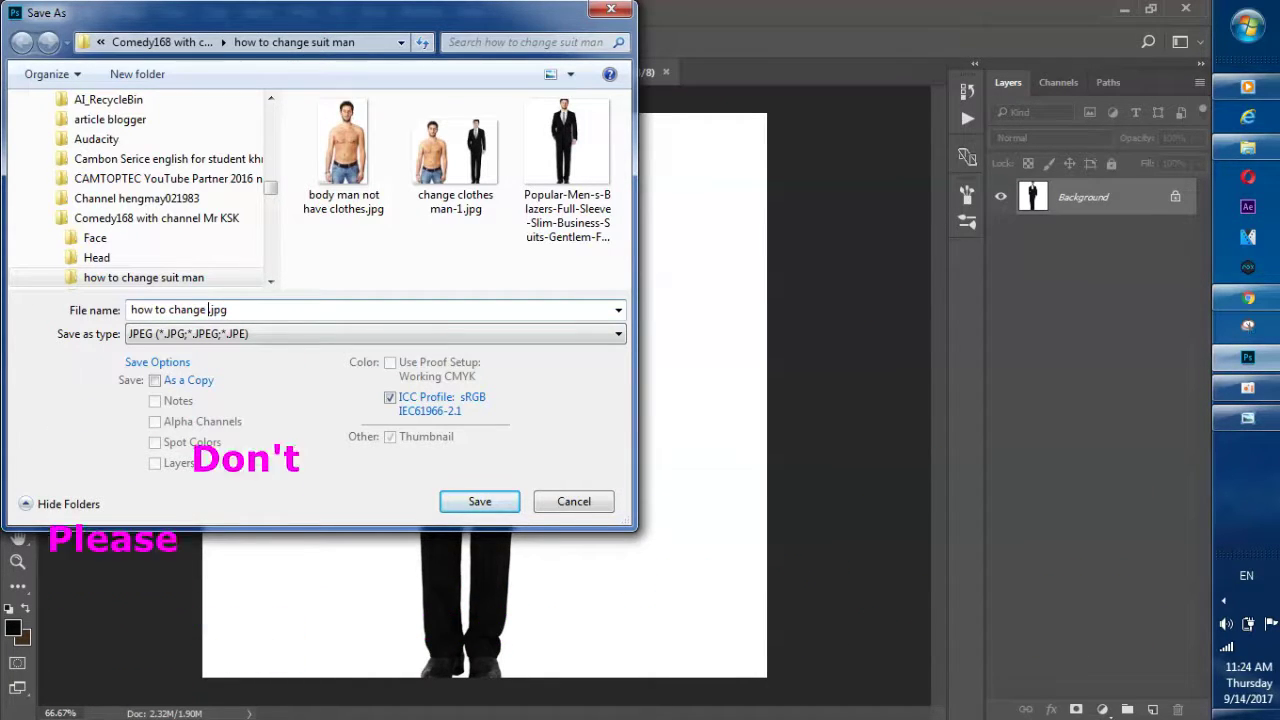
text(clothes)
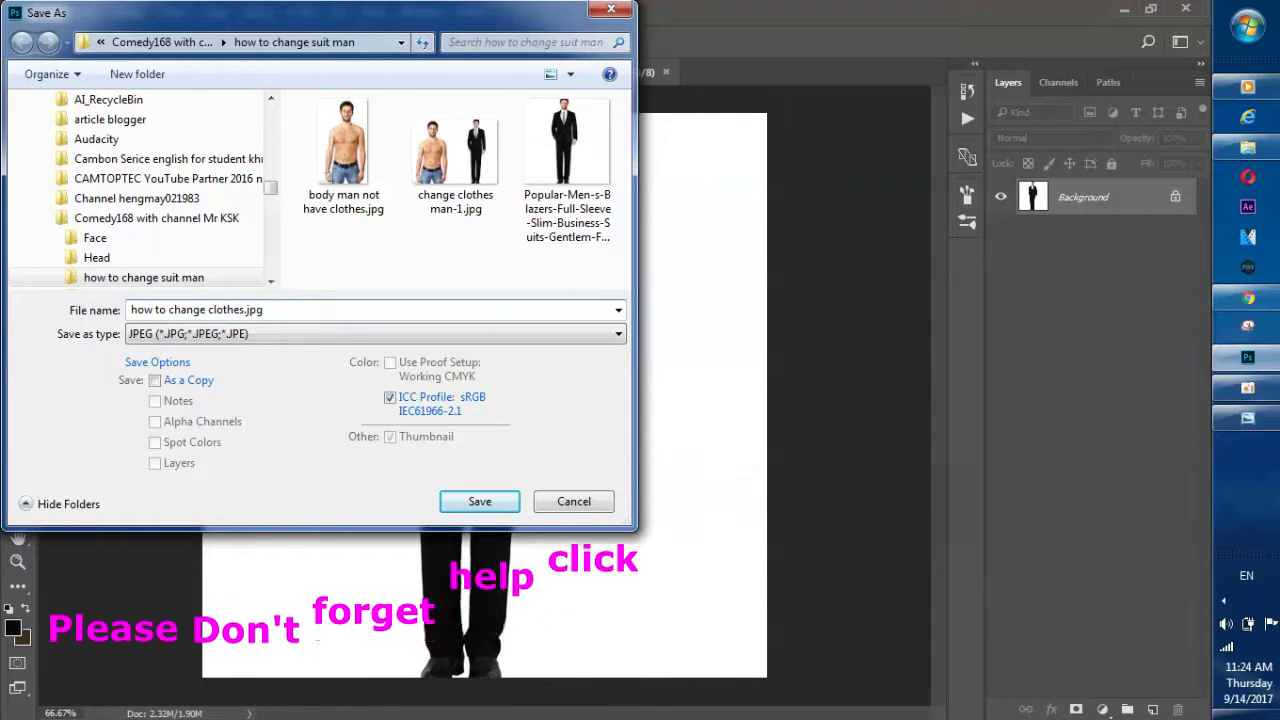
text( for ma)
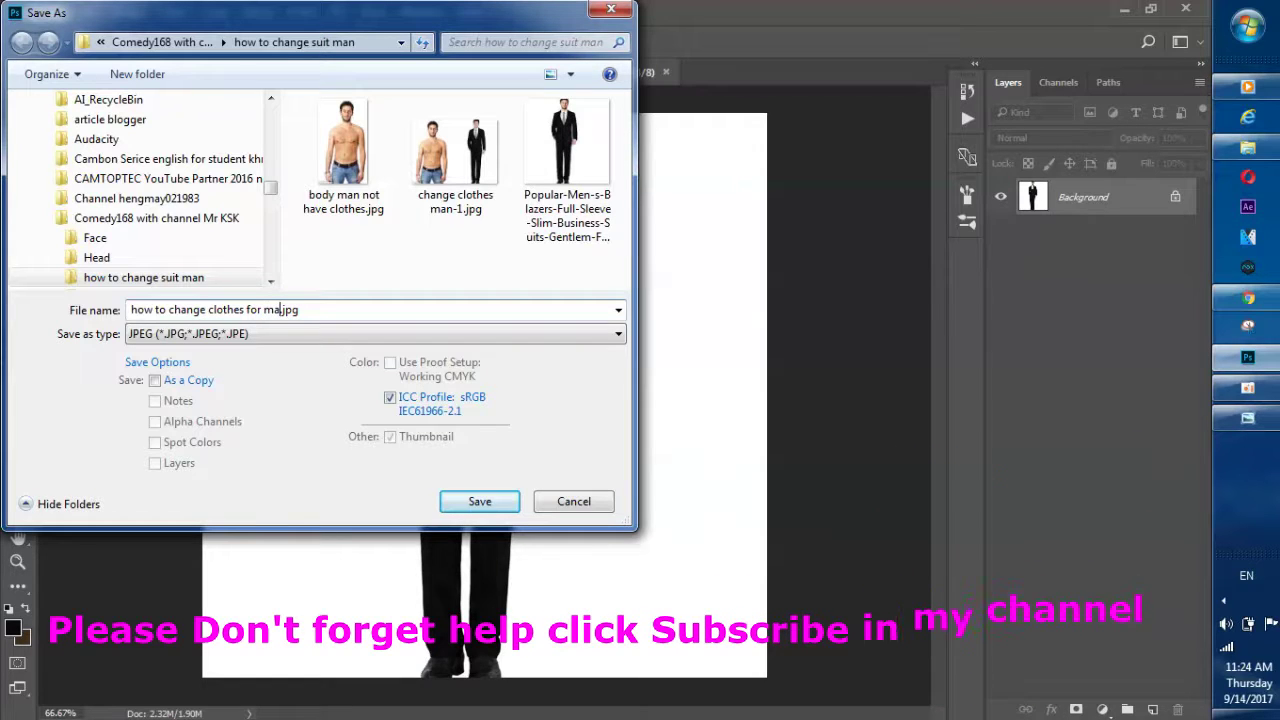
Confirm the JPEG save at Quality 12 (Maximum)
key(Return)
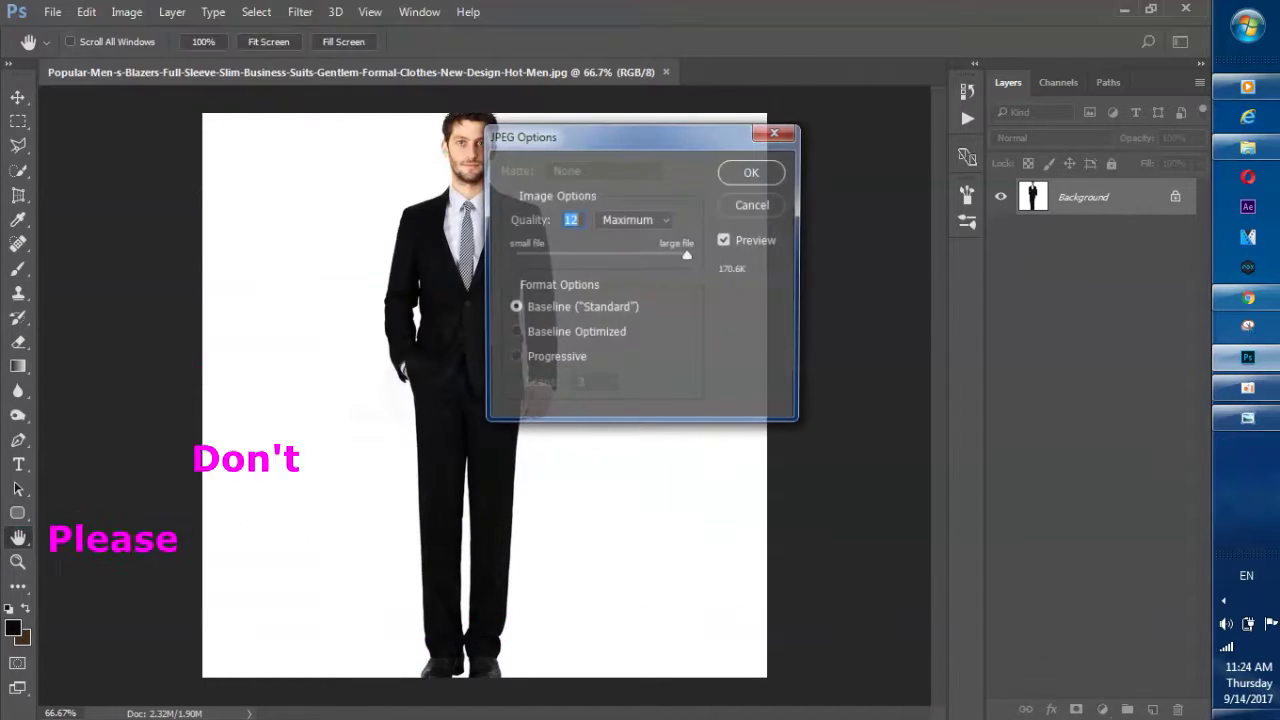
key(Return)
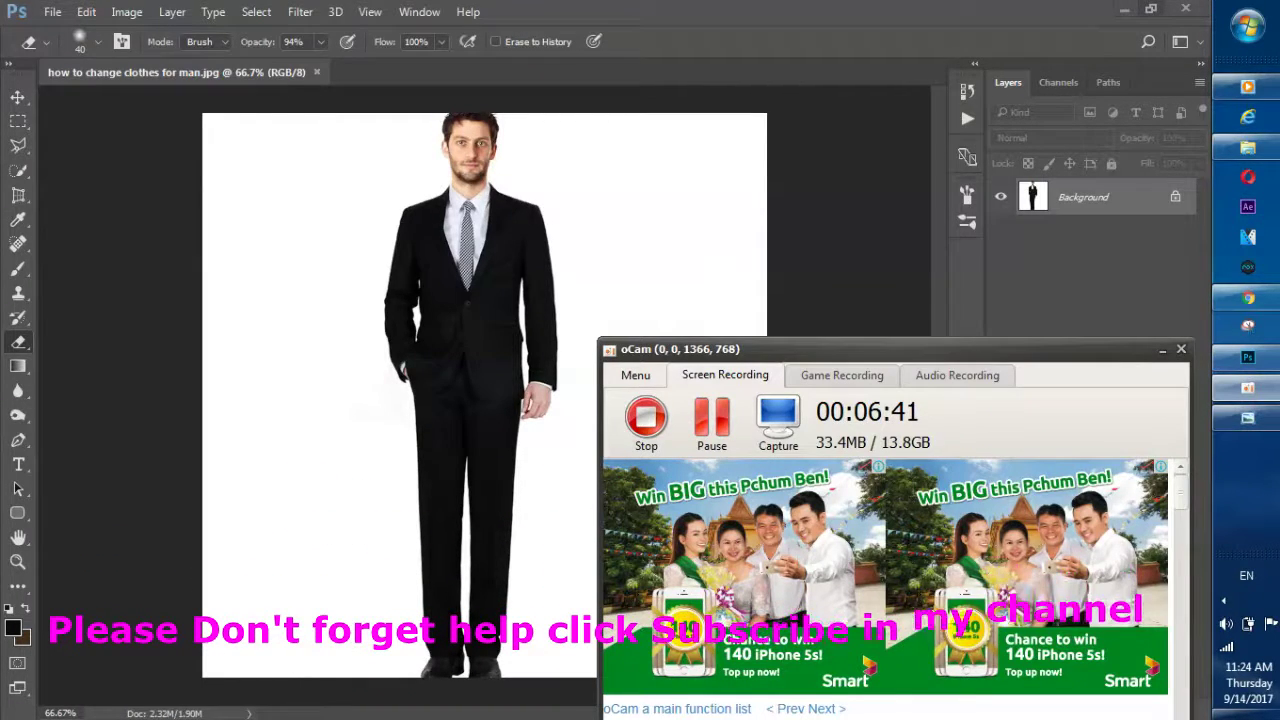
Restore down and minimize Photoshop with Win+Down to show the desktop and oCam
key(super+Down)
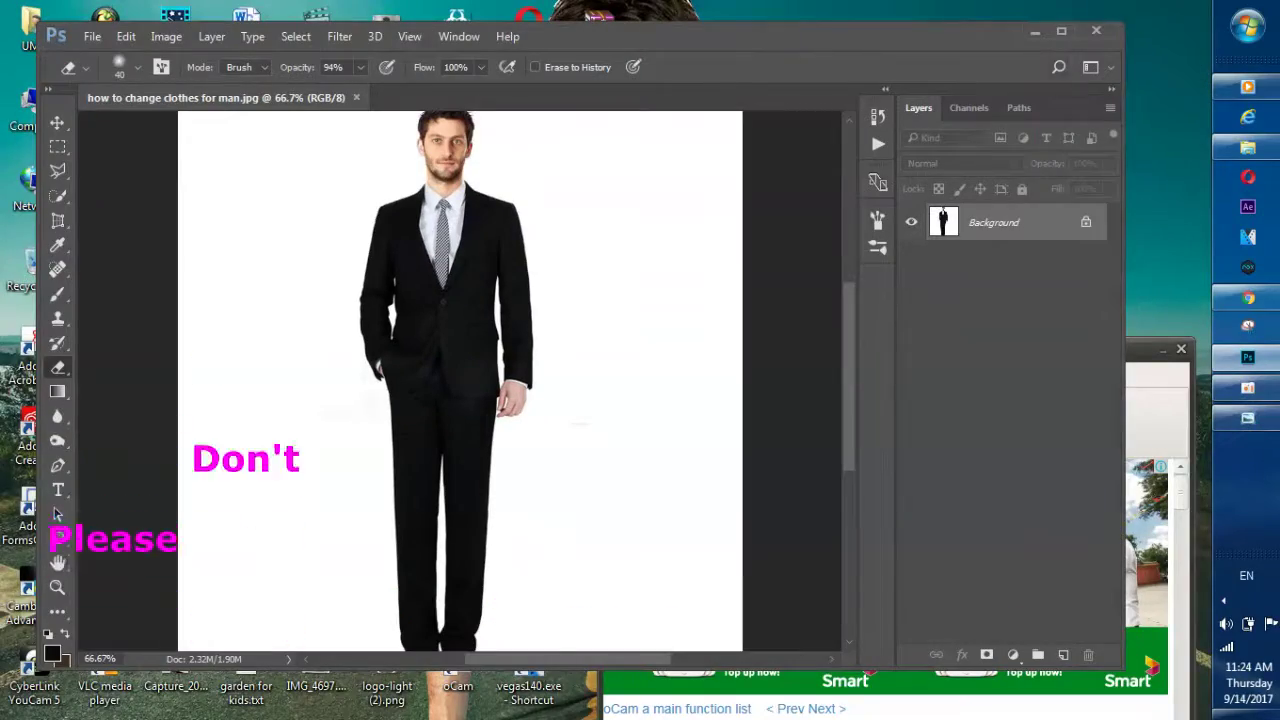
key(super+Down)
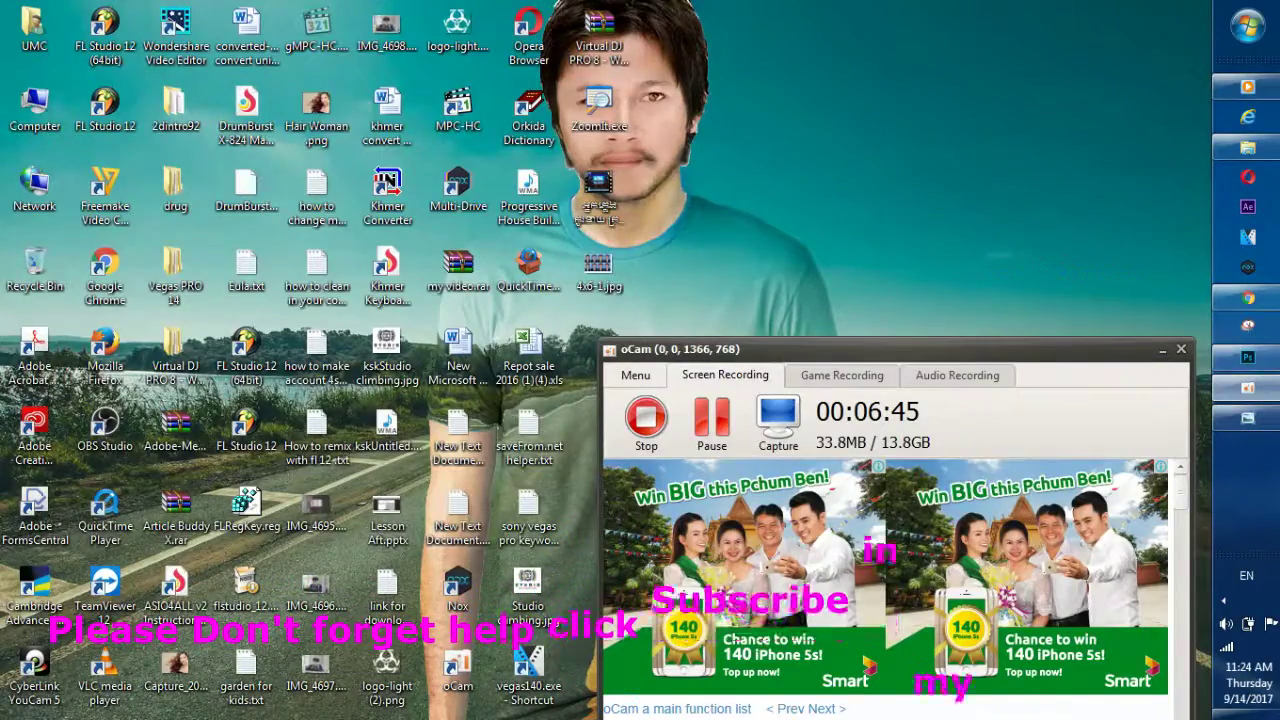